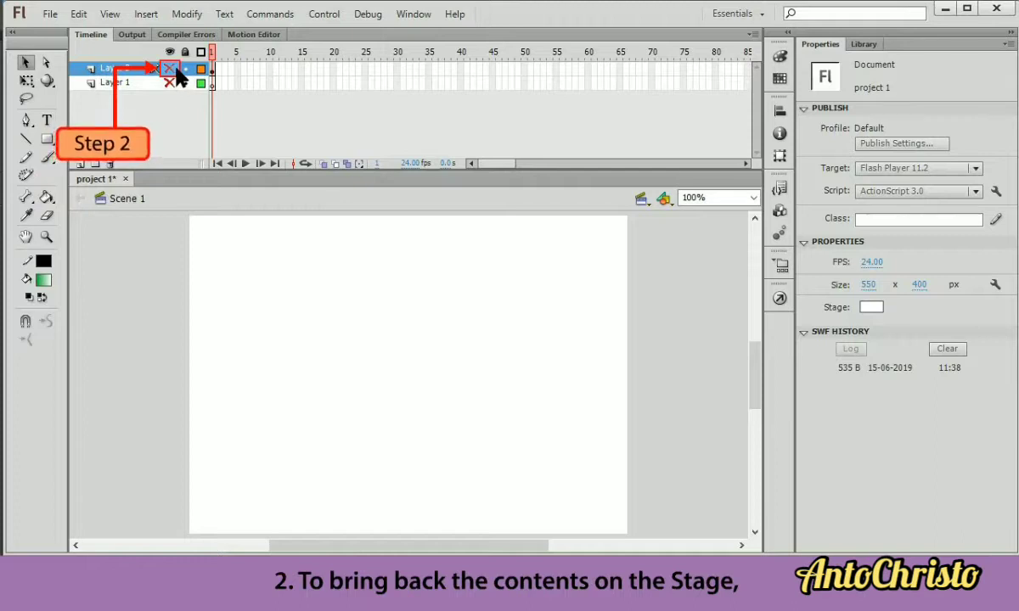
- Make the hidden layer contents visible again and show the grid on the stage
click(176, 68)
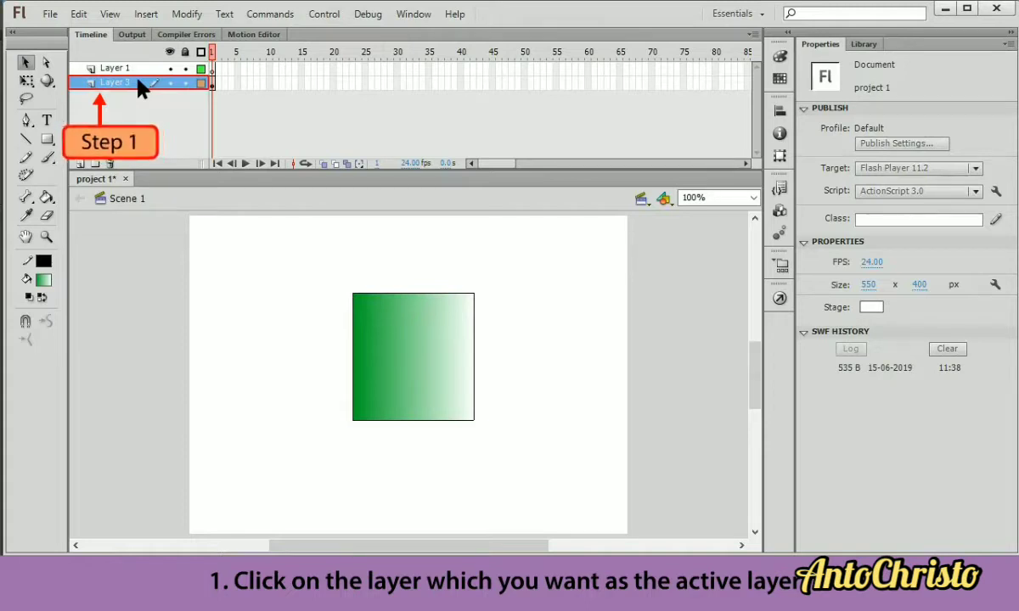
click(186, 82)
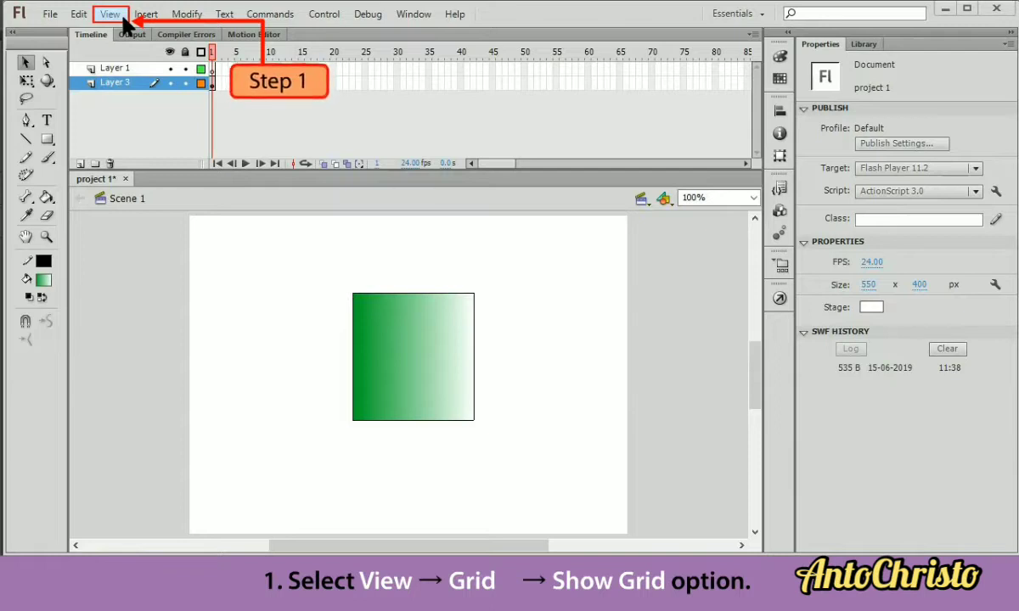
click(123, 19)
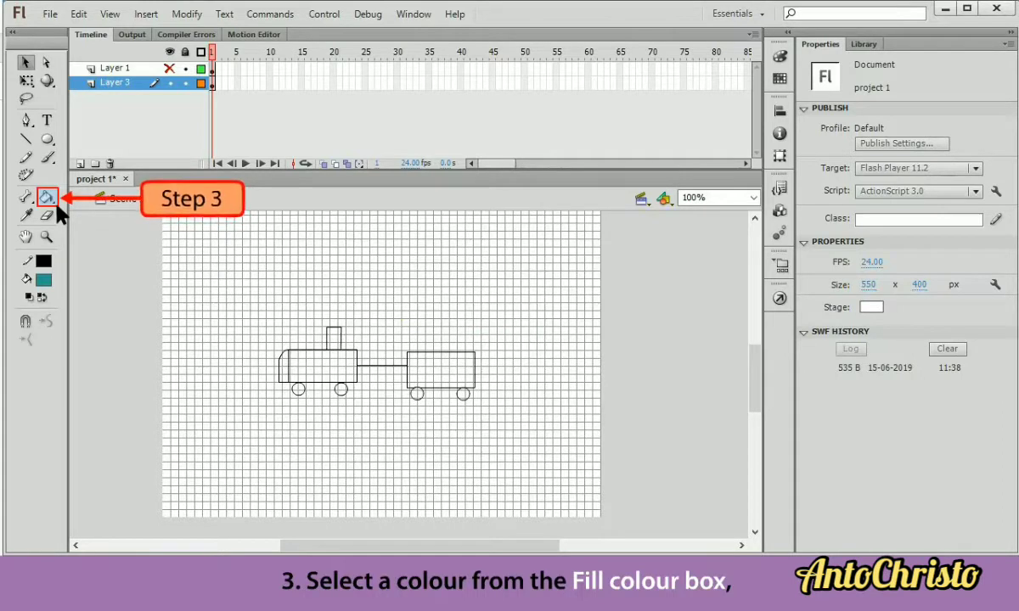
- Choose a fill colour for the train drawing and display the Color panel
click(47, 283)
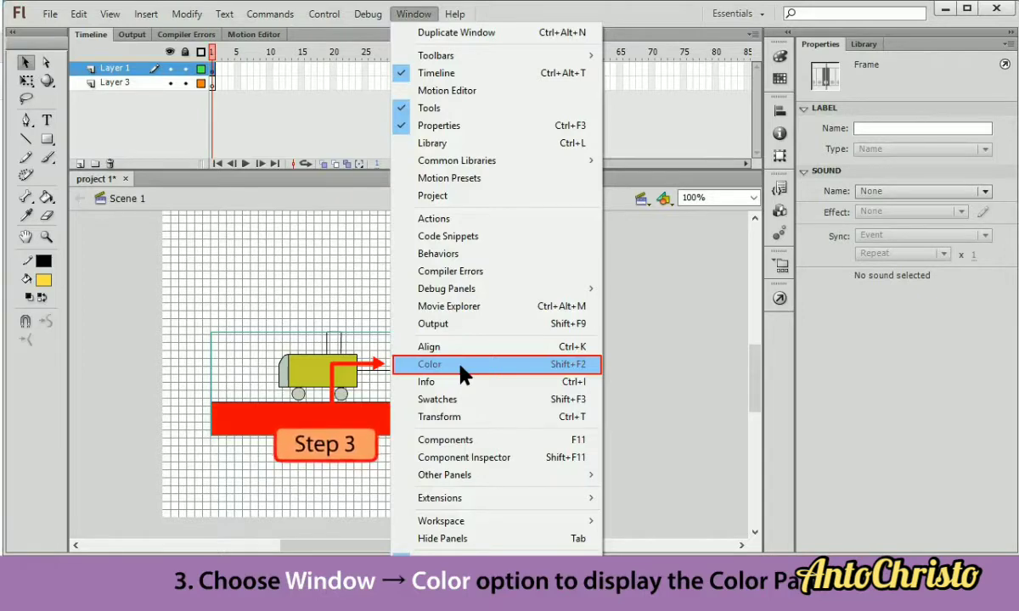
click(464, 373)
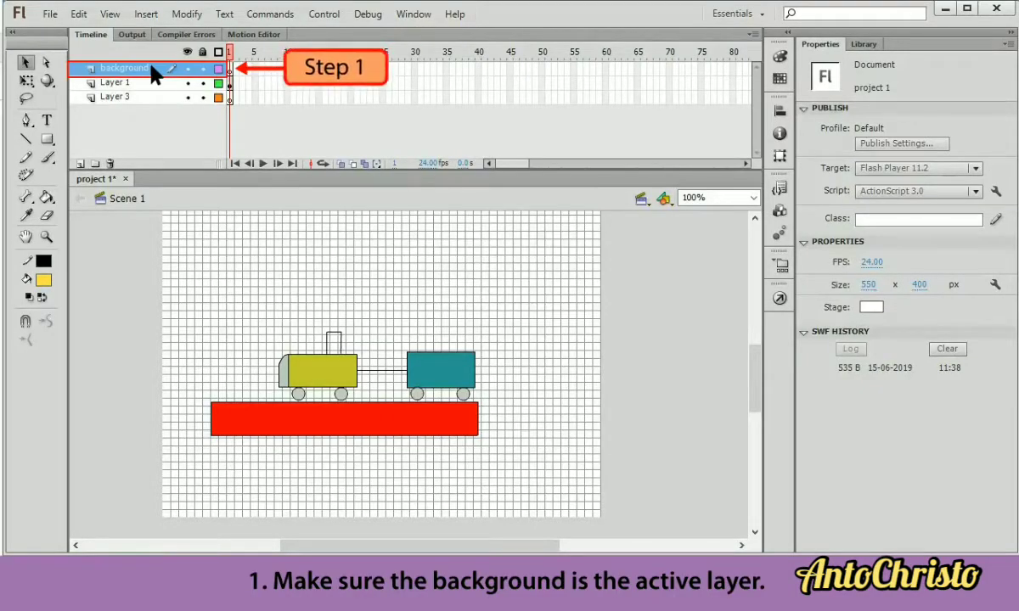
- Draw a wide blue rectangle above the train on the background layer and fill it with a purple-blue linear gradient
click(47, 139)
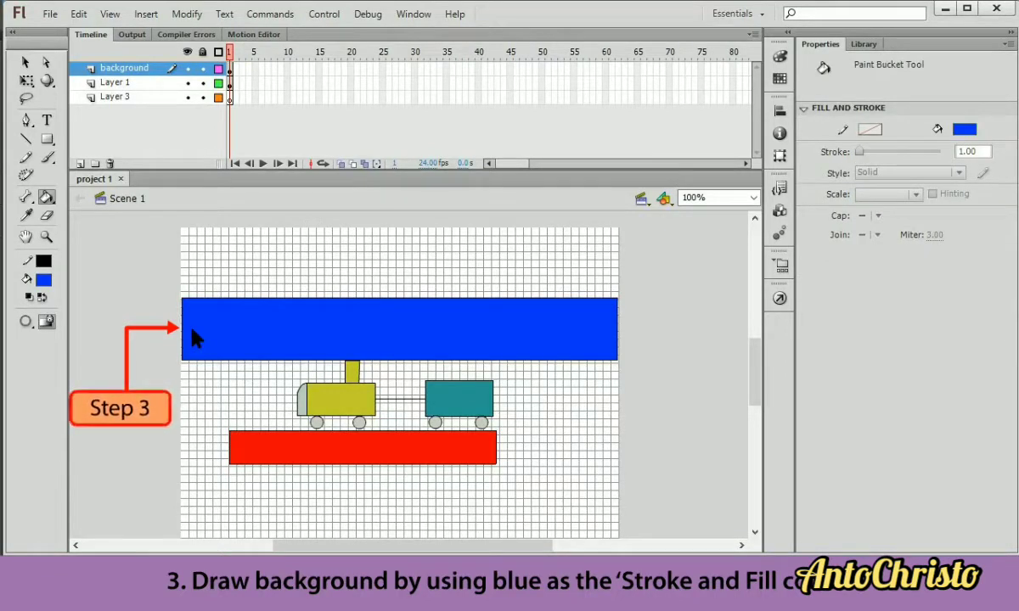
click(416, 24)
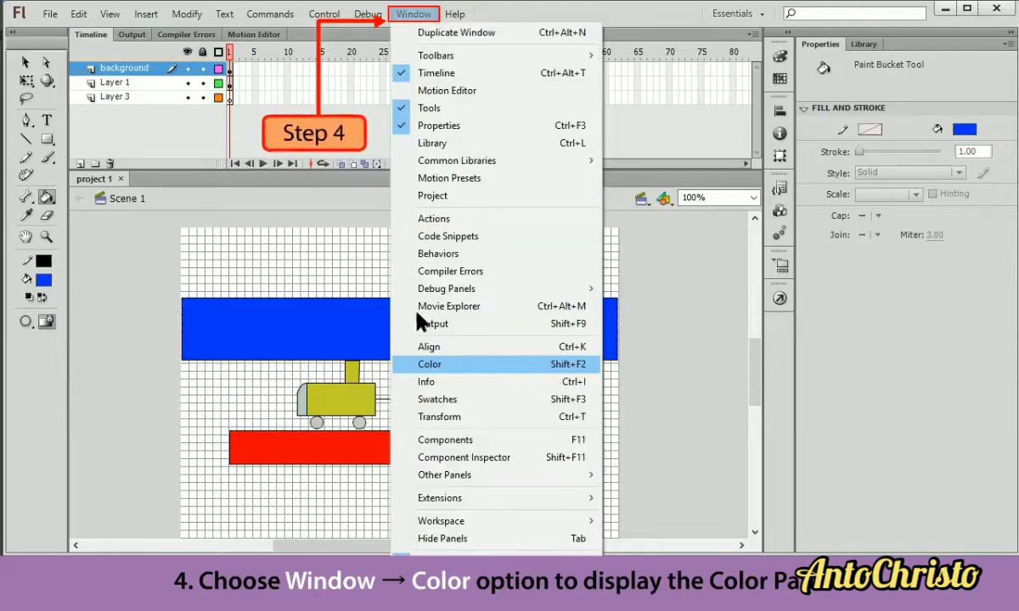
click(422, 365)
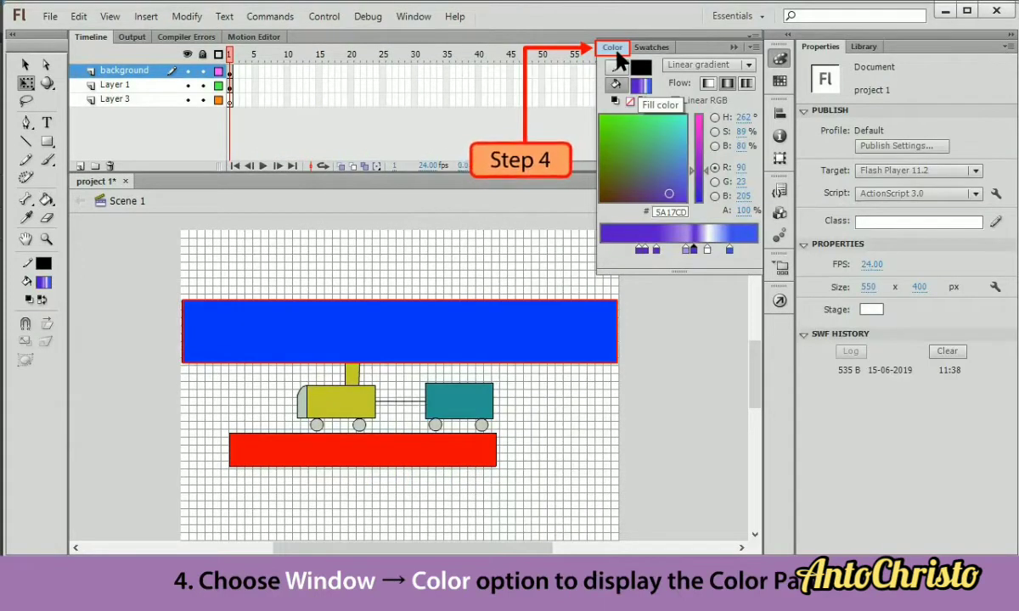
click(729, 64)
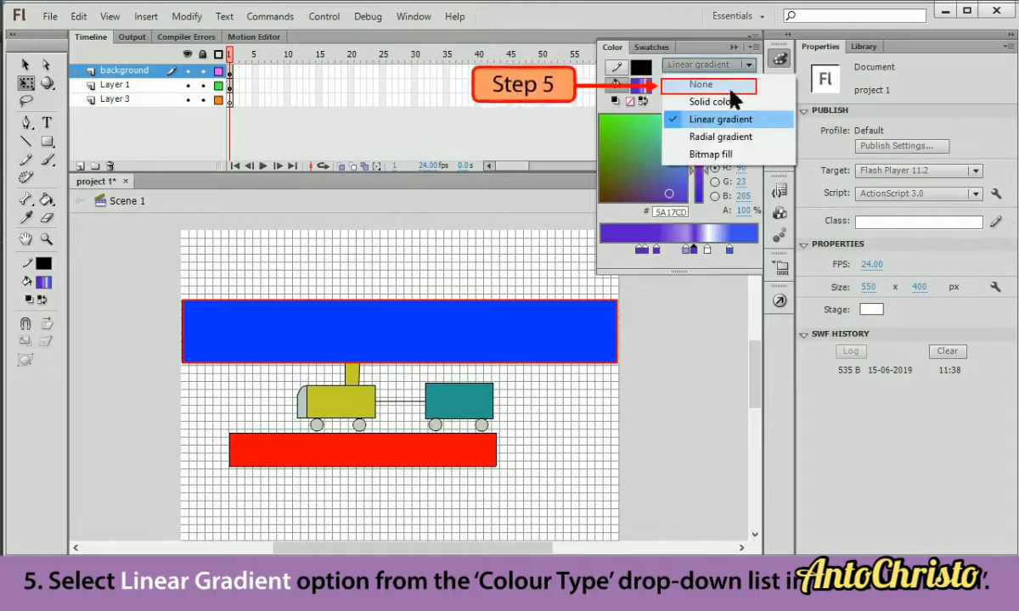
click(763, 124)
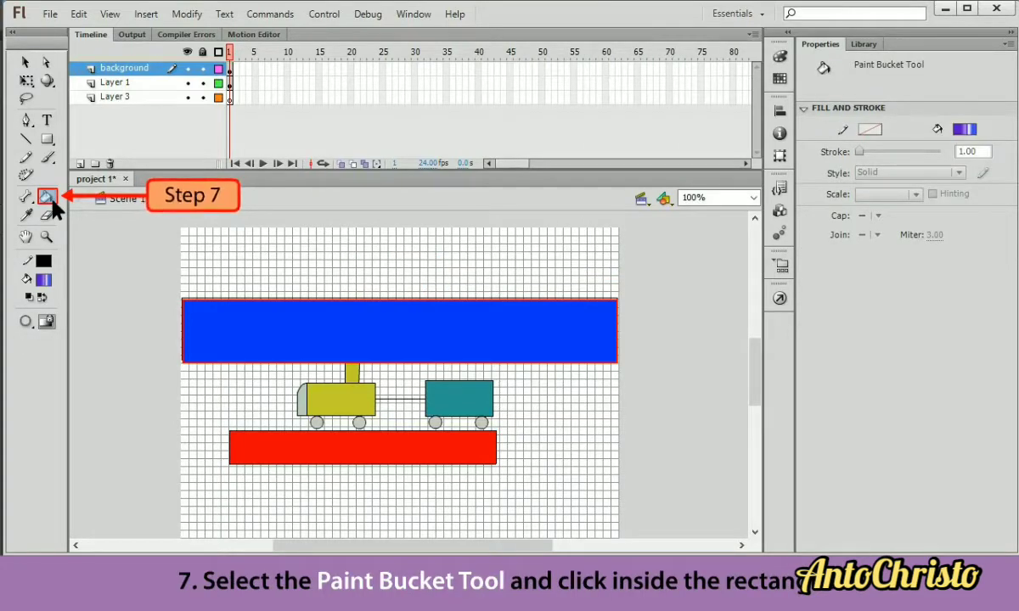
click(558, 340)
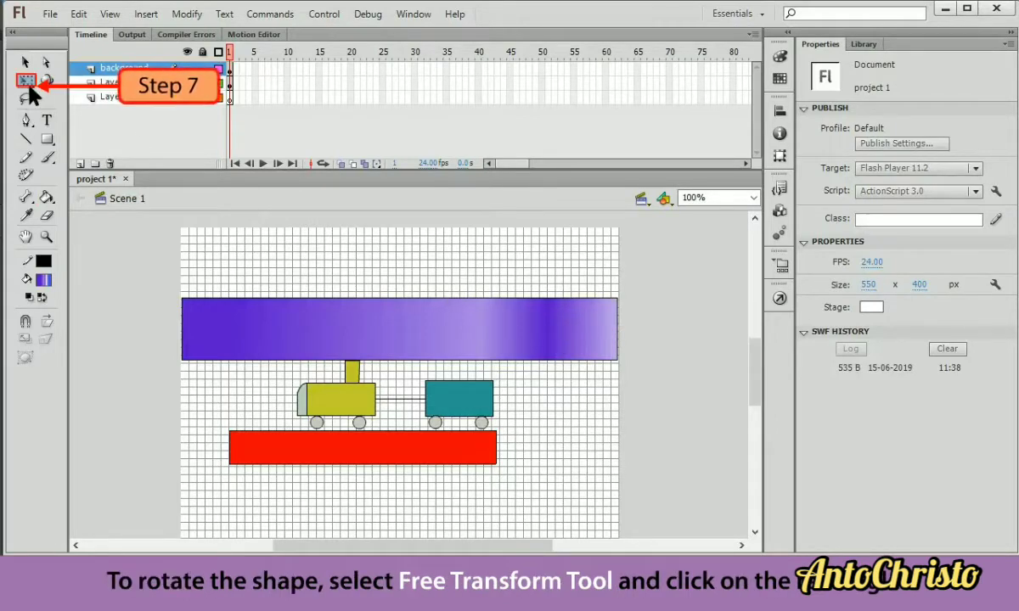
- Rotate the gradient background rectangle 90° clockwise
click(550, 327)
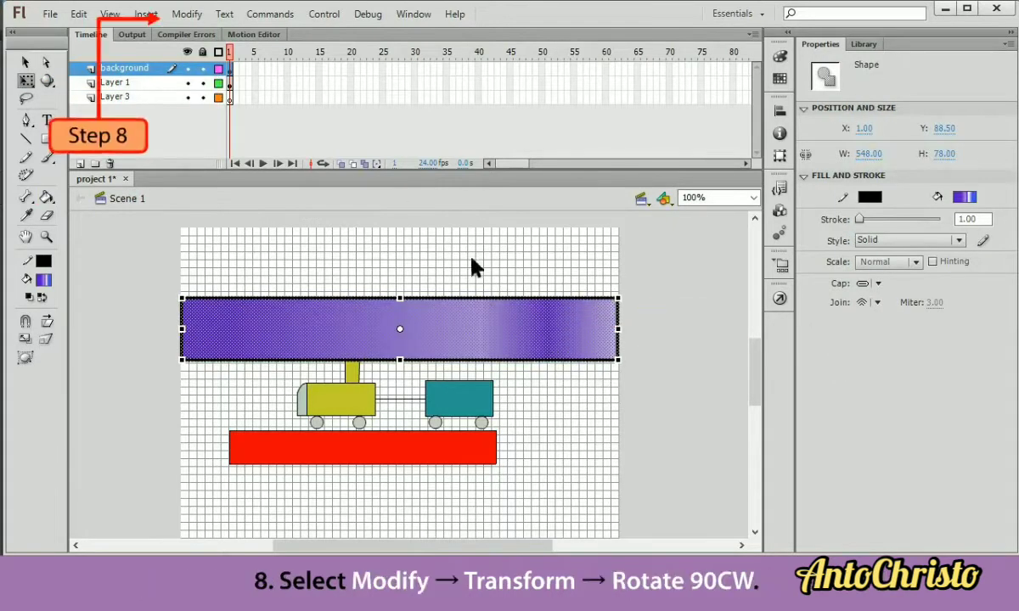
click(187, 15)
mouse_move(198, 218)
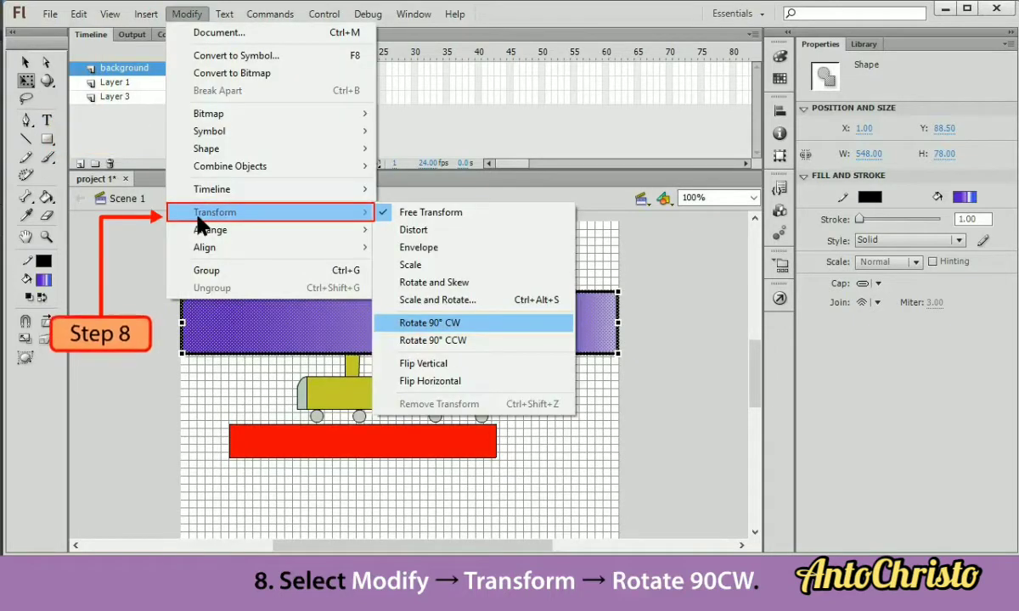
click(490, 322)
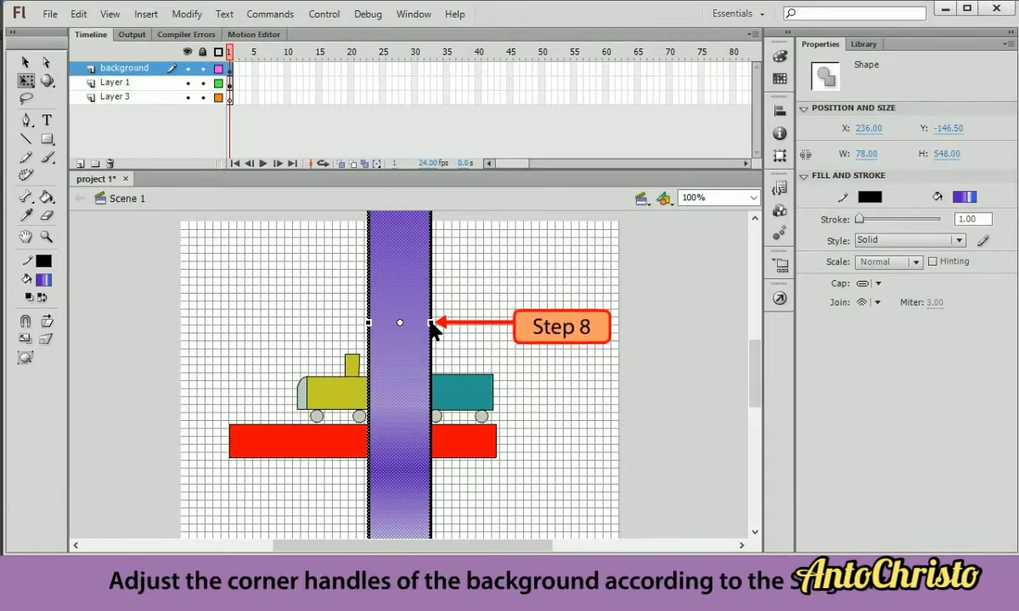
- Convert the background rectangle to a Graphic symbol named background
click(184, 19)
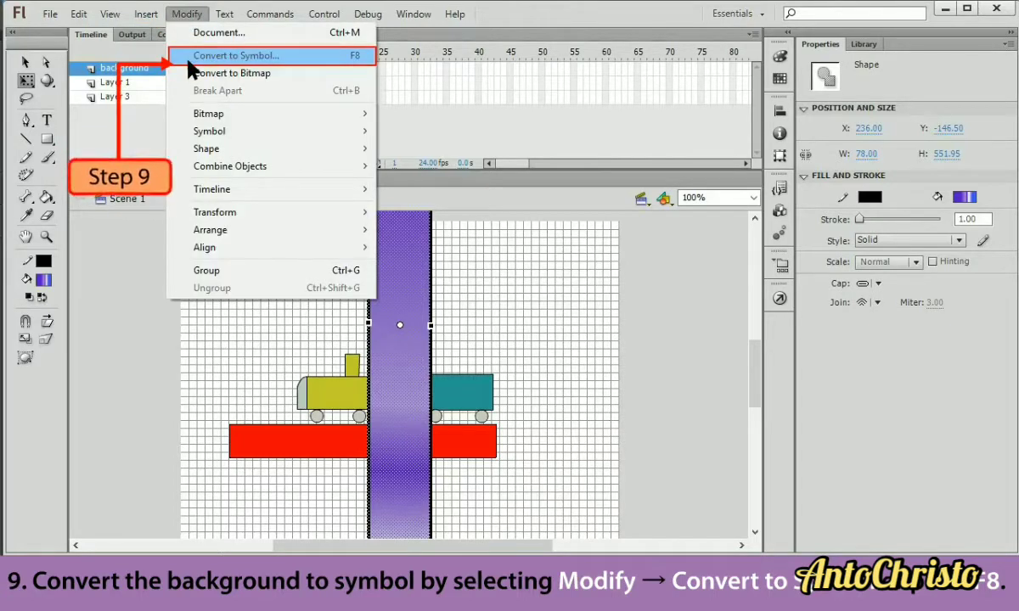
click(188, 60)
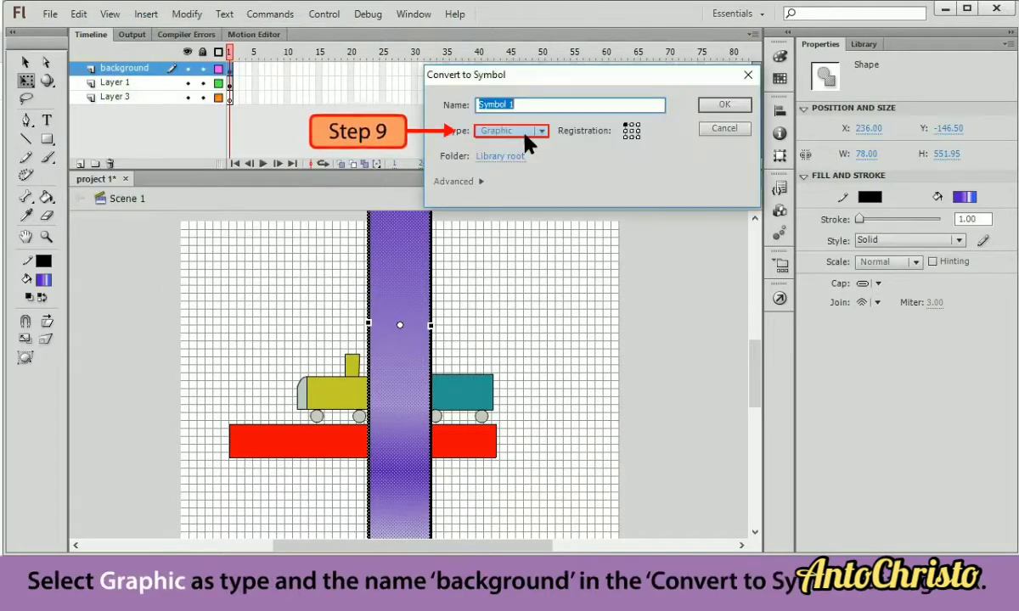
text(background)
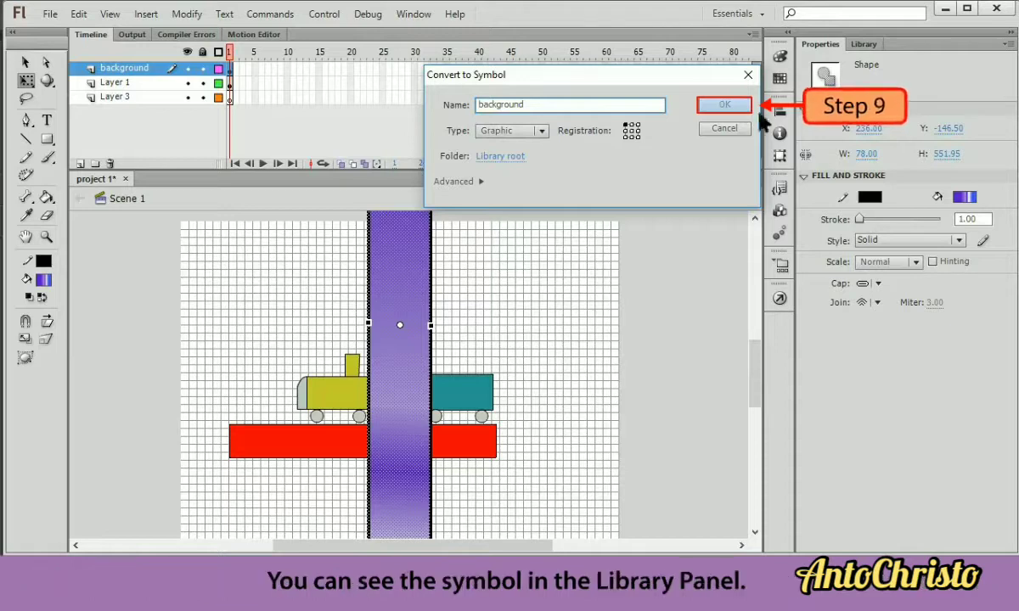
click(723, 106)
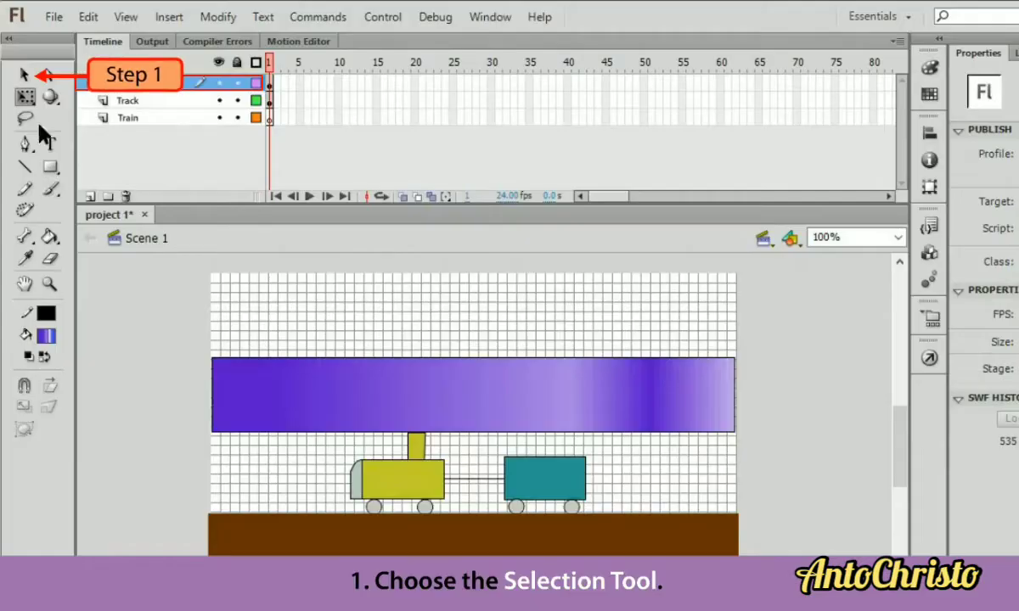
- On the train layer, draw a rectangle below the brown track for the grass, with no stroke and green fill #009900
click(218, 119)
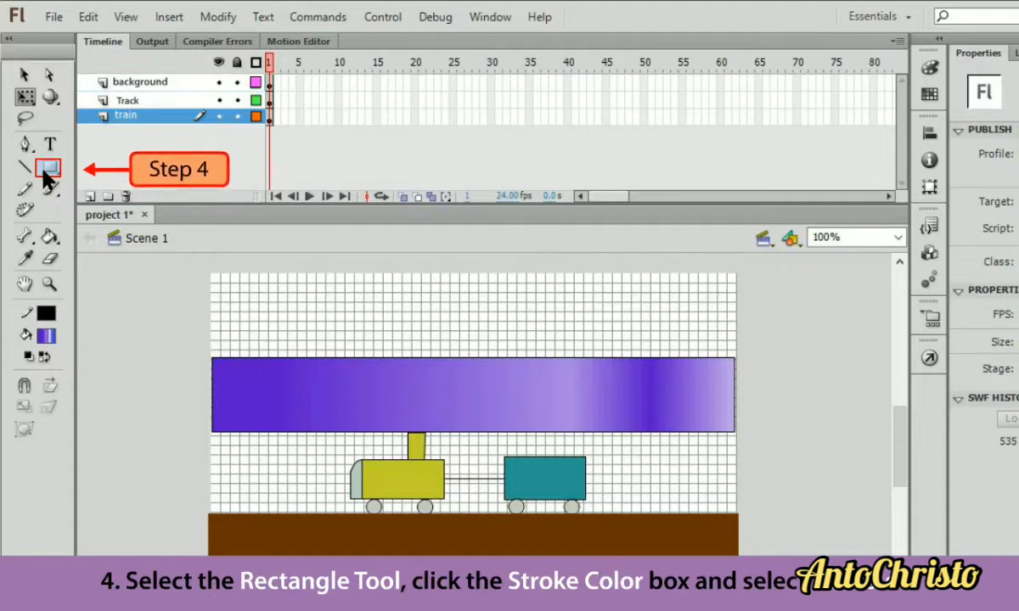
click(44, 314)
click(255, 332)
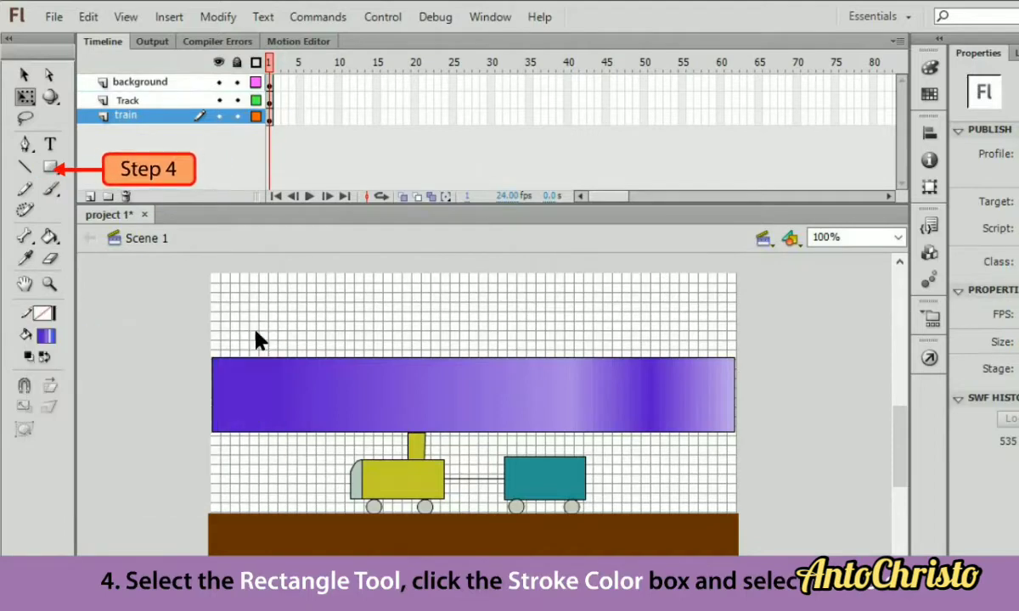
click(44, 338)
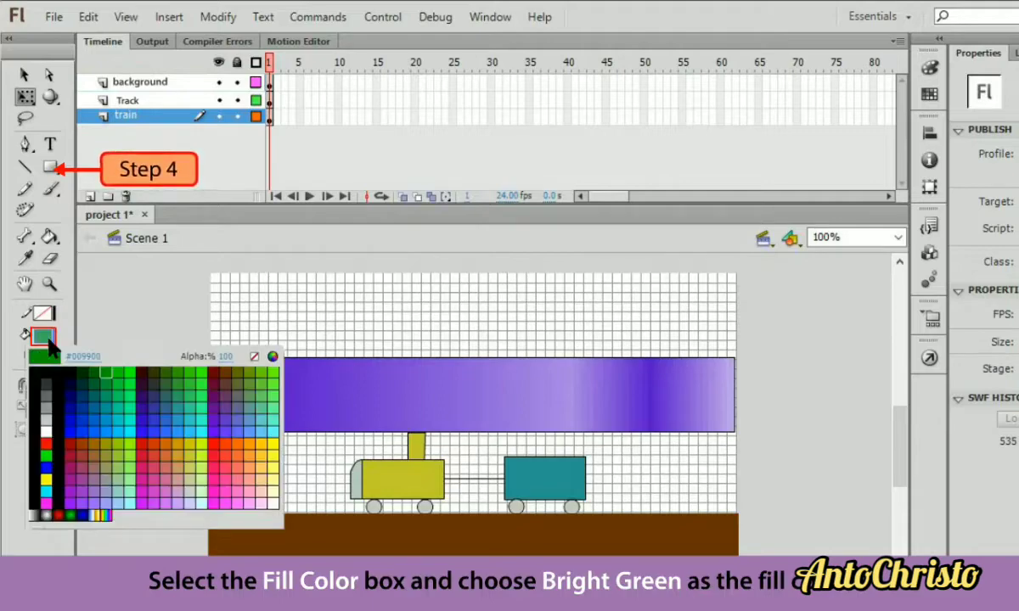
click(104, 373)
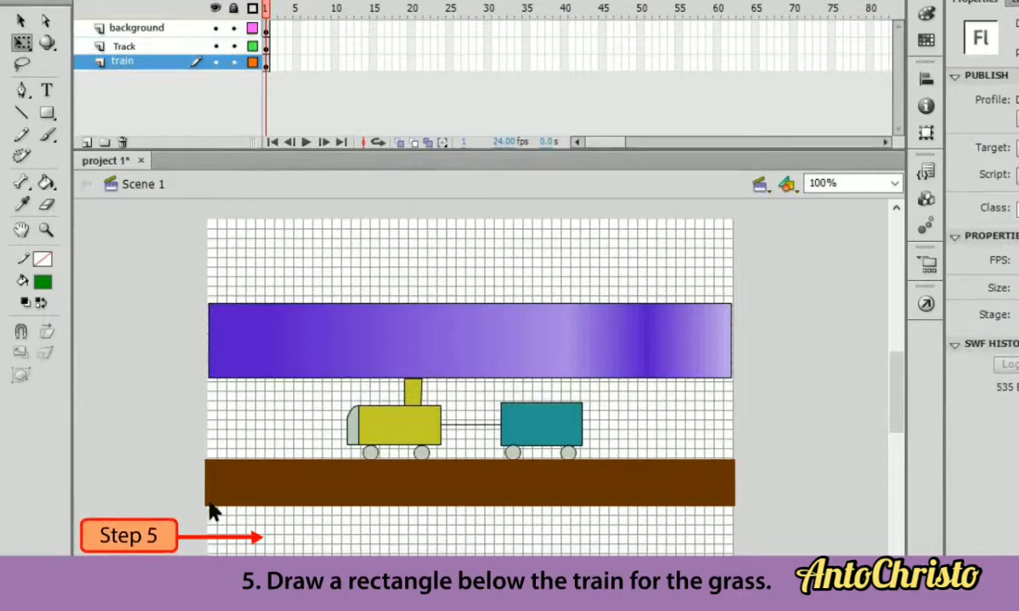
drag(206, 526, 736, 565)
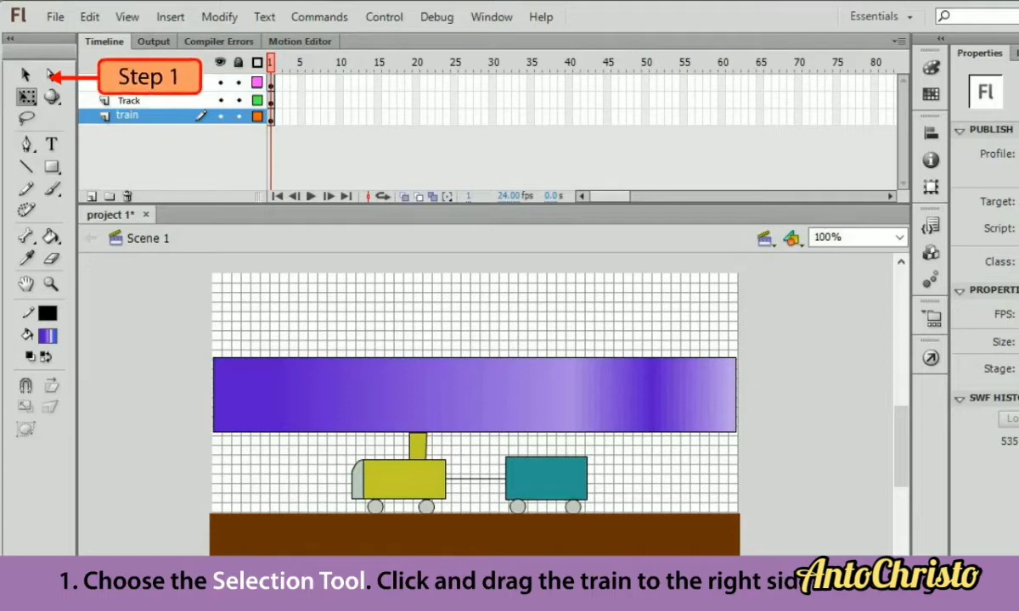
- Create a motion tween on the train layer, with a keyframe at frame 60 that moves the train to the stage's left side
click(26, 76)
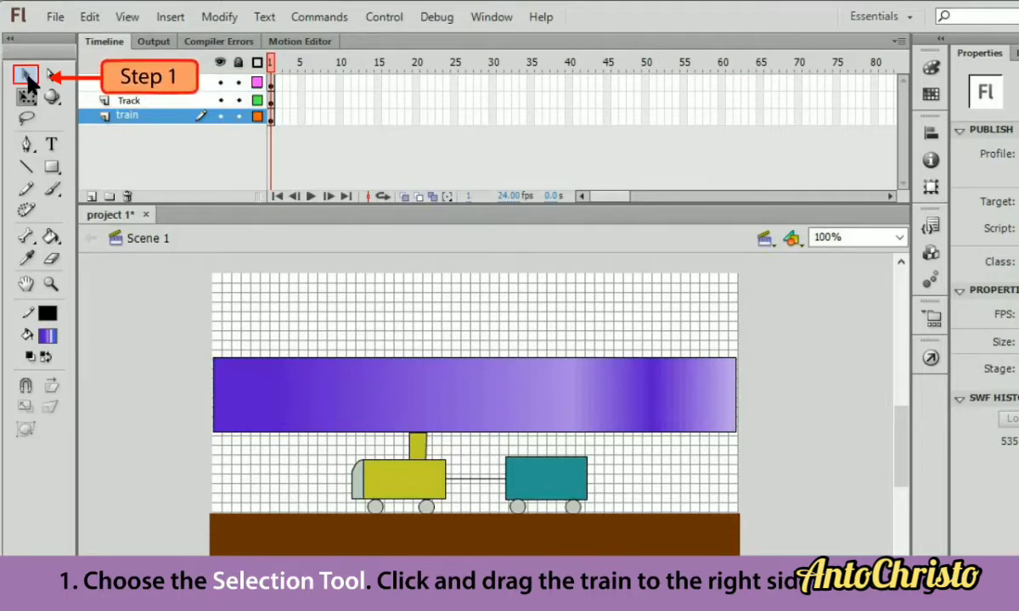
right_click(357, 486)
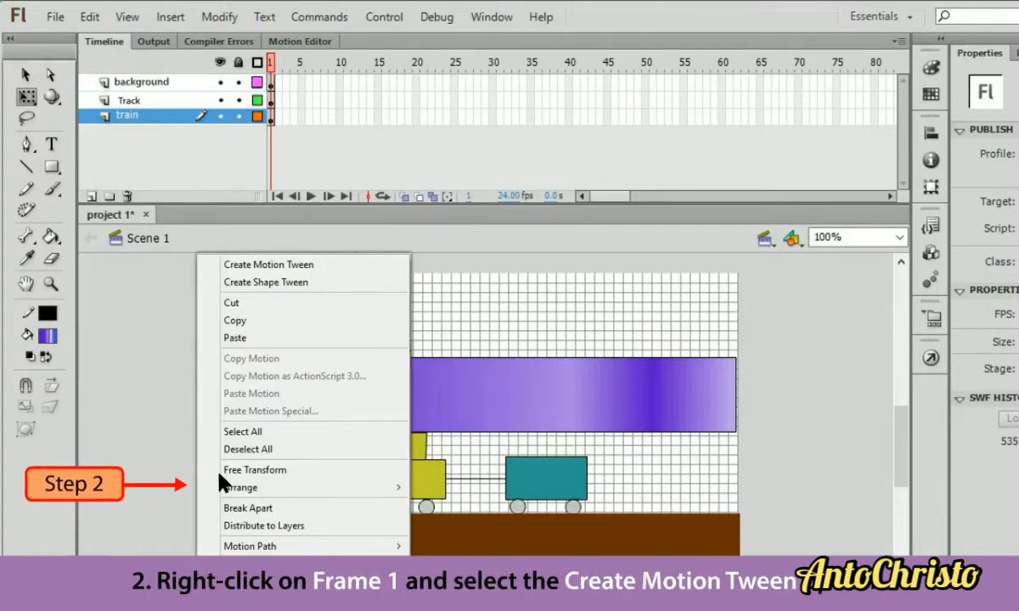
click(220, 265)
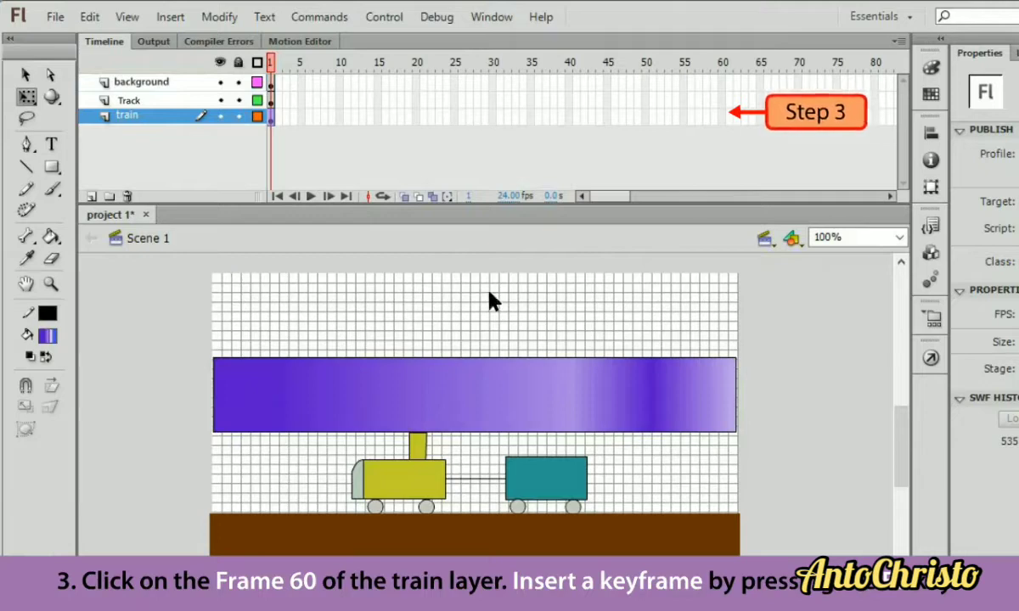
key(F6)
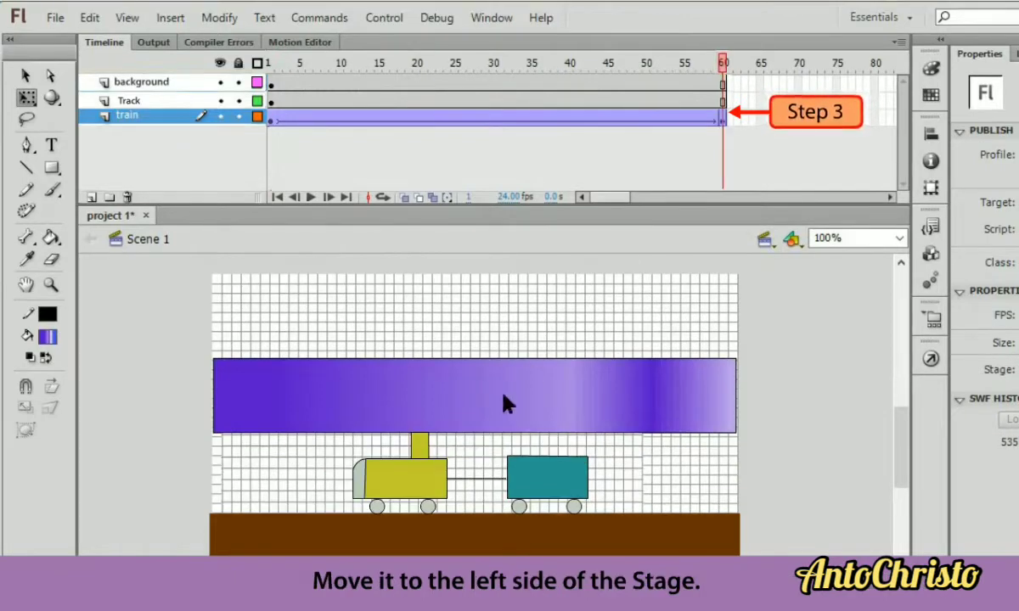
drag(429, 489, 289, 489)
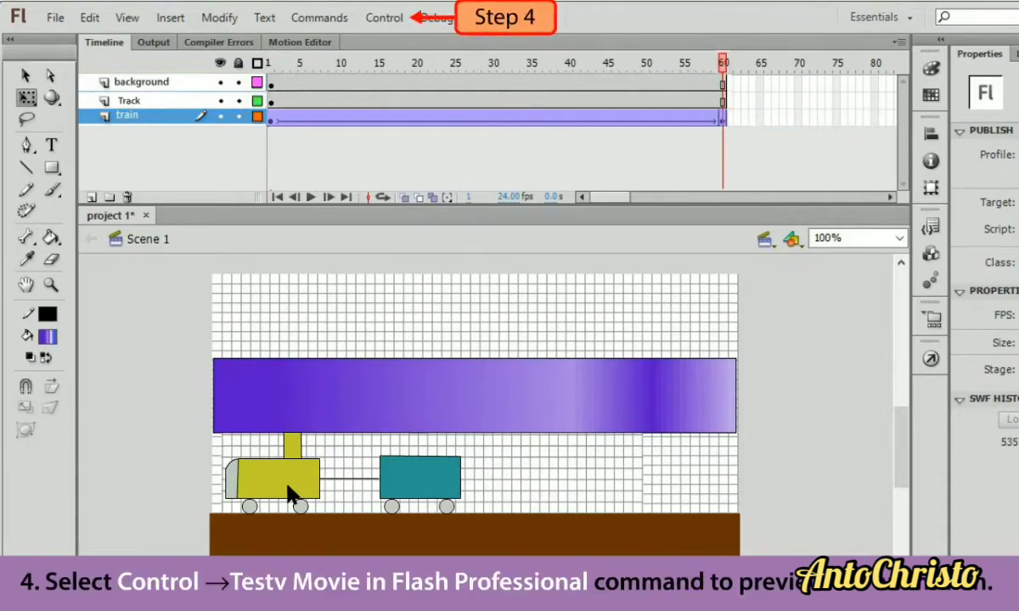
- Preview the train animation by testing the movie in Flash Professional
click(382, 19)
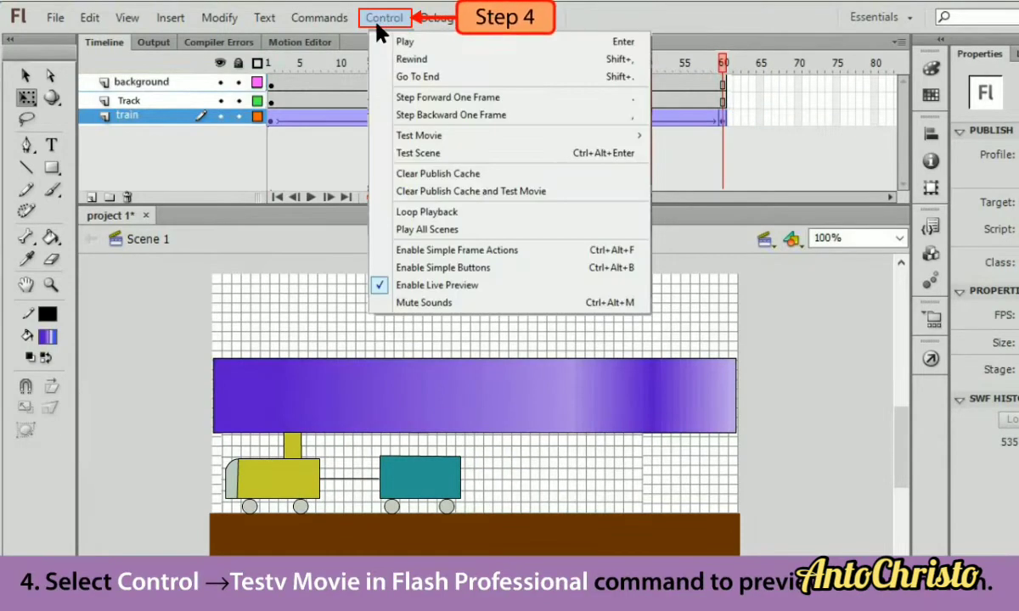
mouse_move(442, 137)
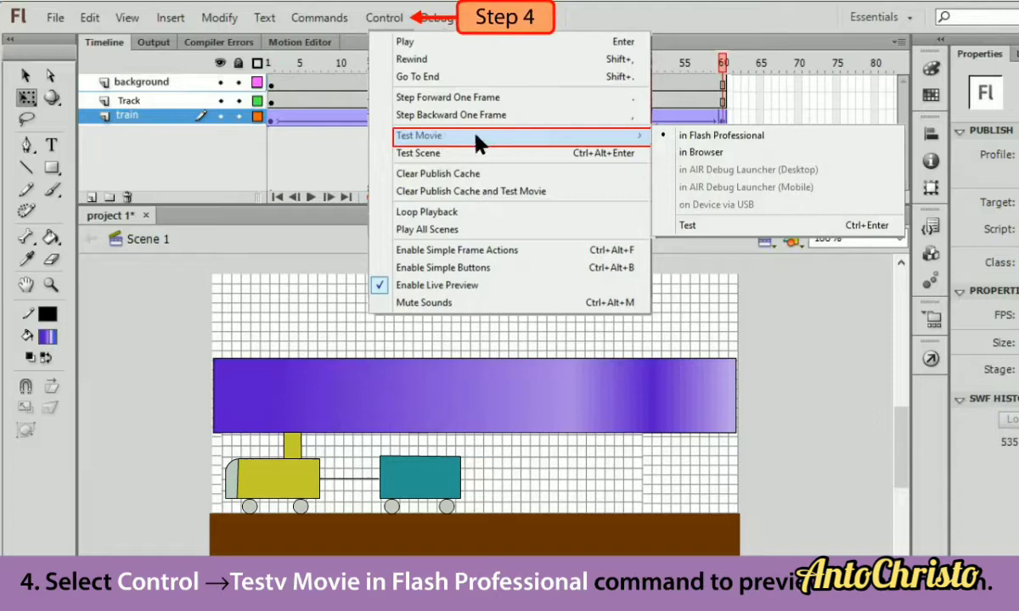
click(762, 144)
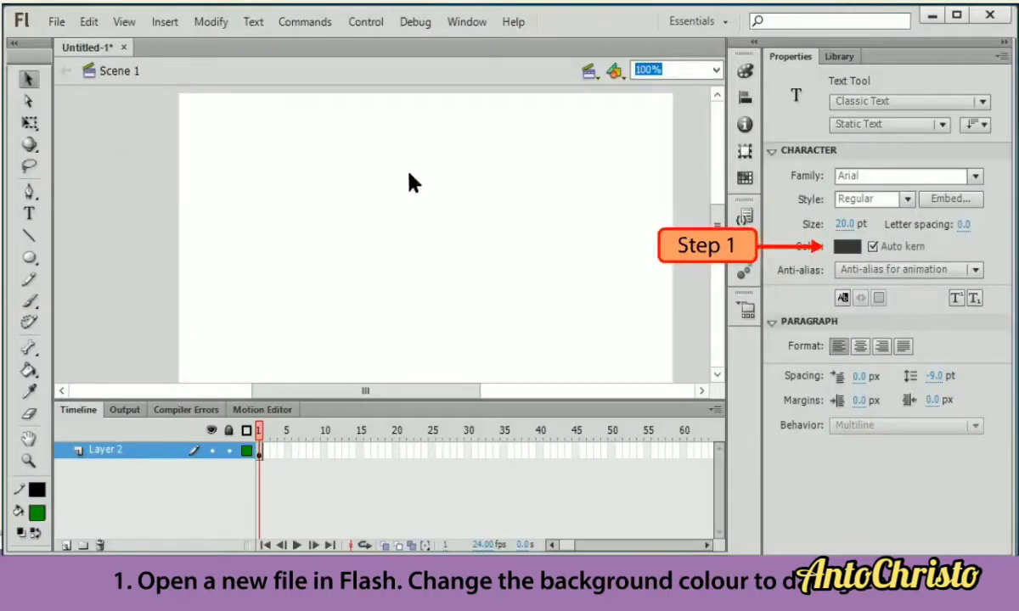
- Set the text colour to green and rename Layer 2 as text
click(847, 245)
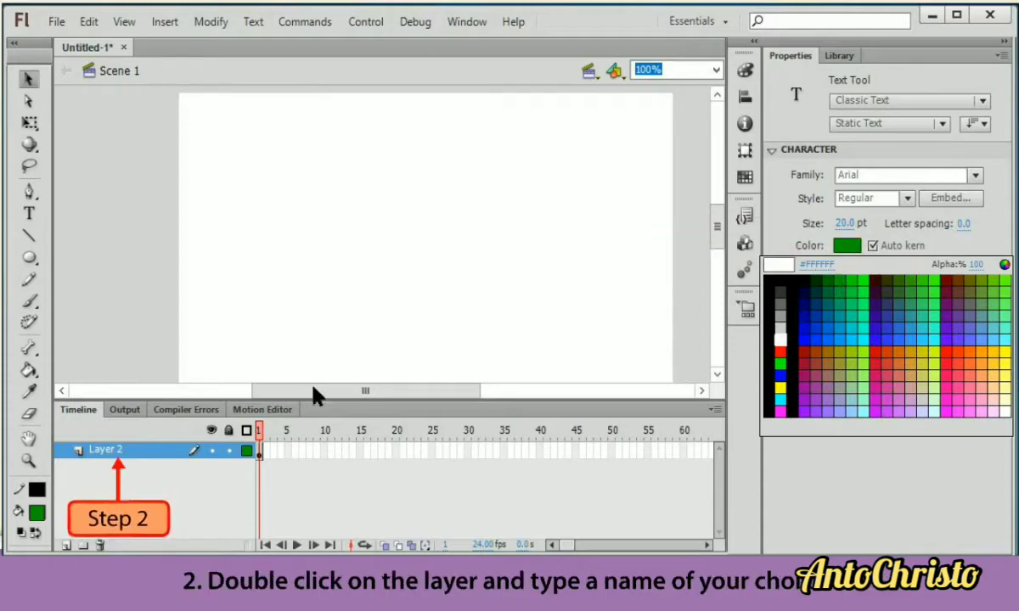
double_click(136, 454)
text(text)
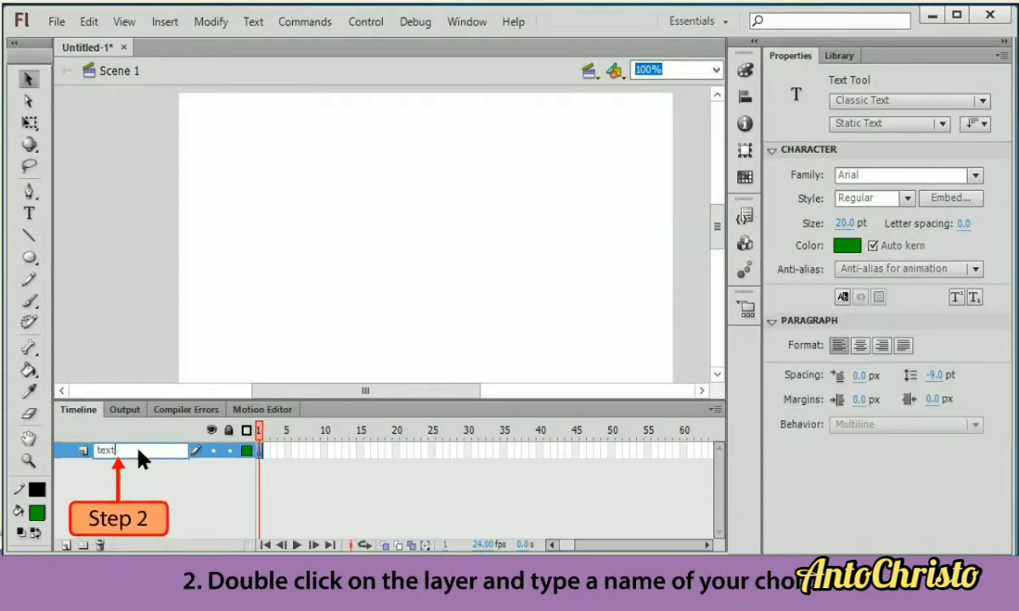
key(Return)
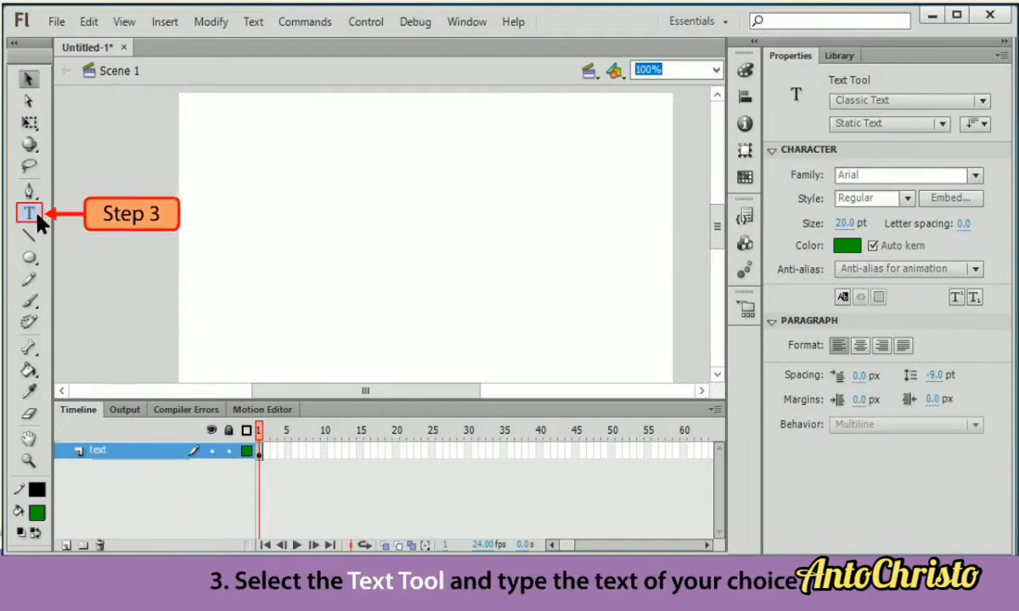
- Add the static text "Test" in the upper part of the stage
click(316, 154)
text(Test)
key(Escape)
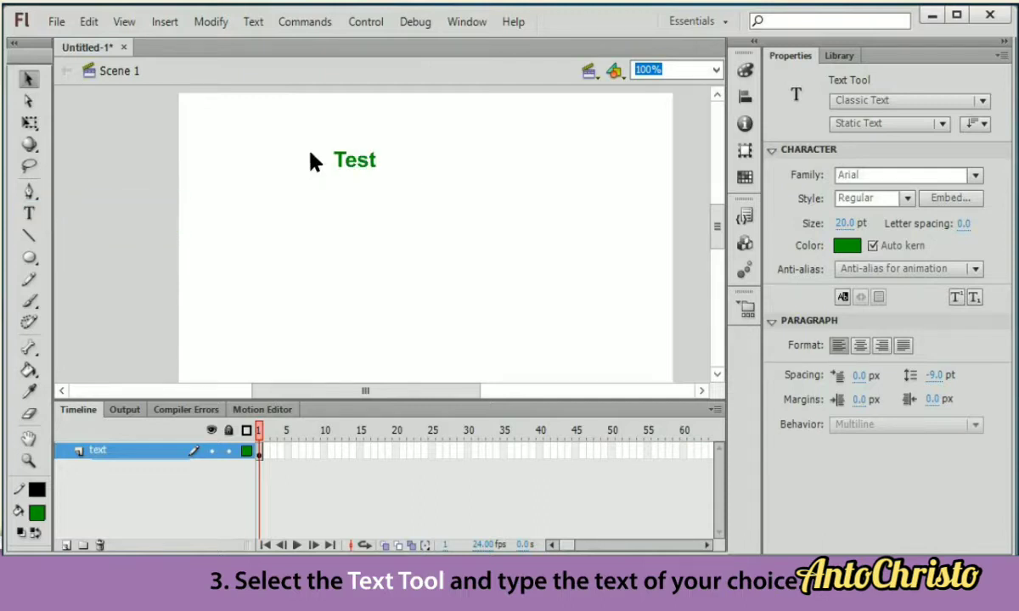
- Convert the "Test" text to a symbol and move it to the upper-left area of the stage
click(340, 163)
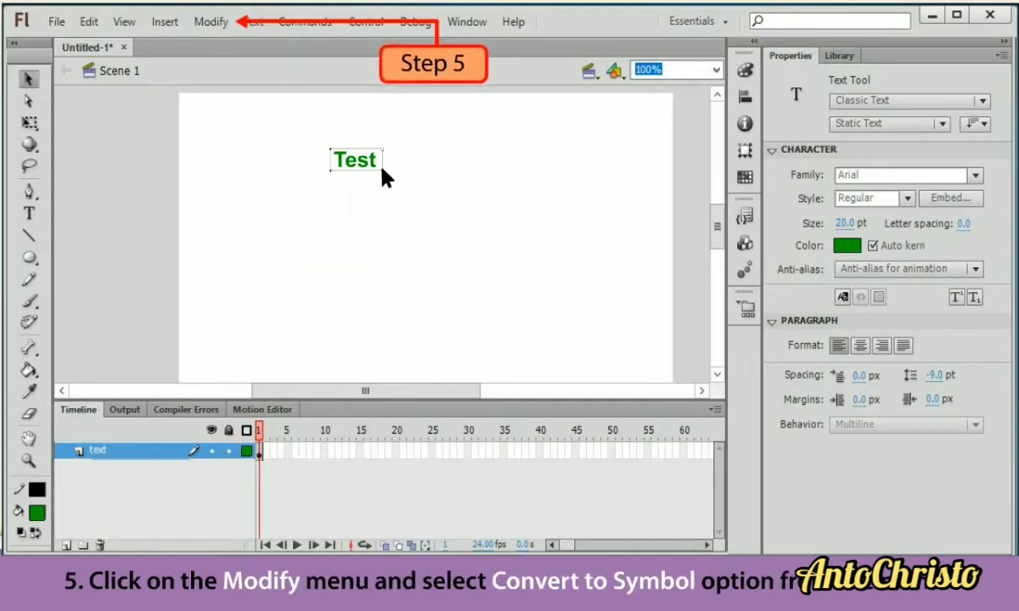
click(212, 23)
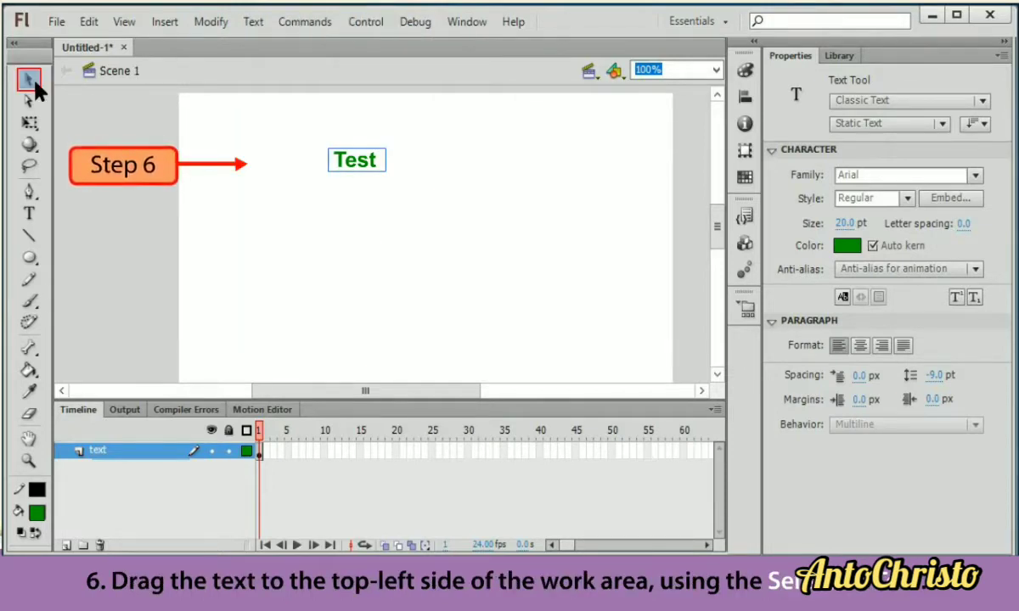
drag(357, 167, 284, 170)
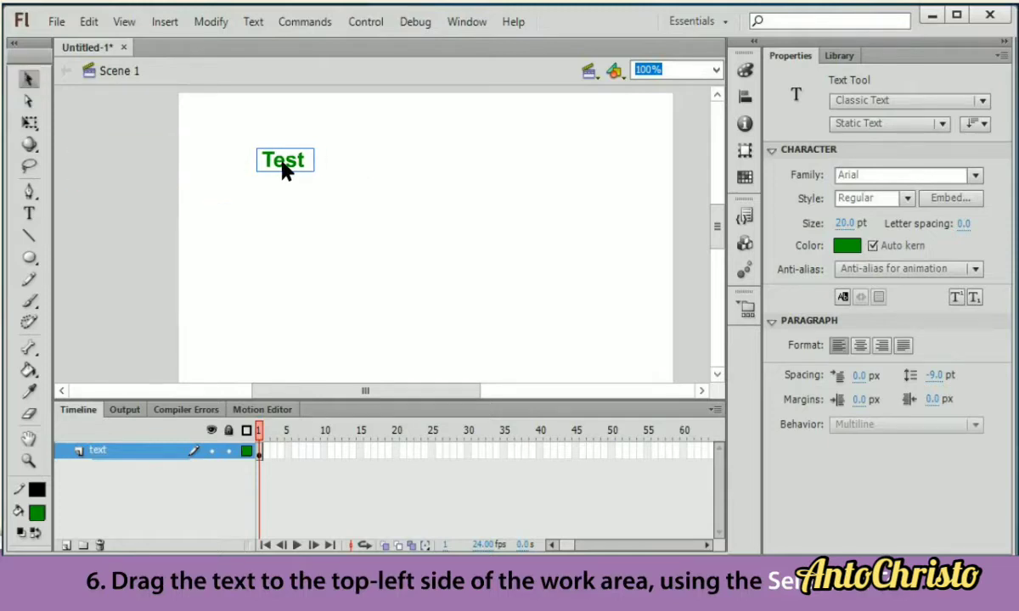
- Create a motion tween on the text layer, with a keyframe at frame 40 that moves the text to the stage's bottom-right corner
right_click(252, 213)
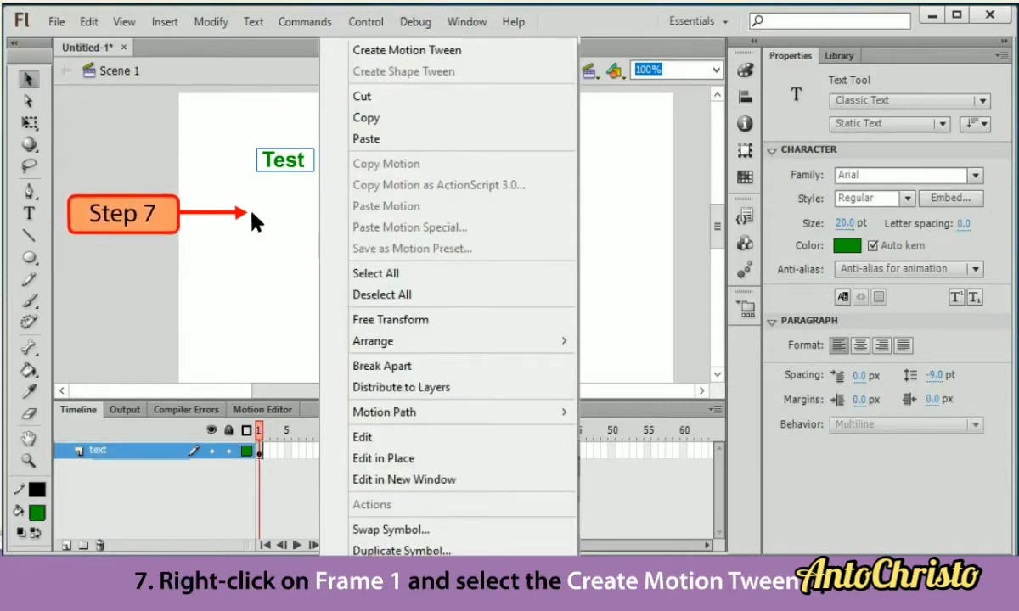
click(435, 60)
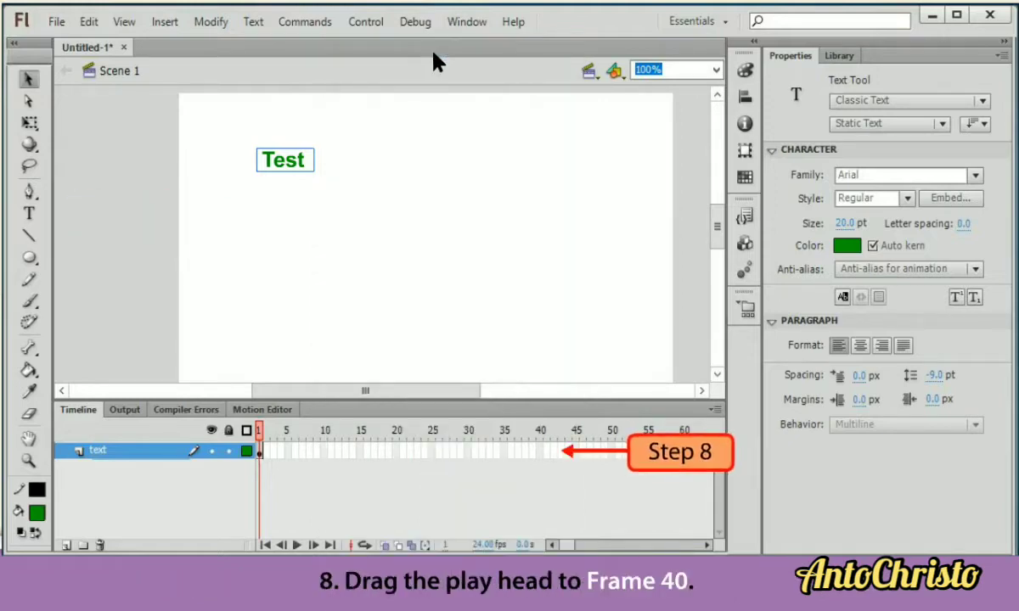
click(542, 450)
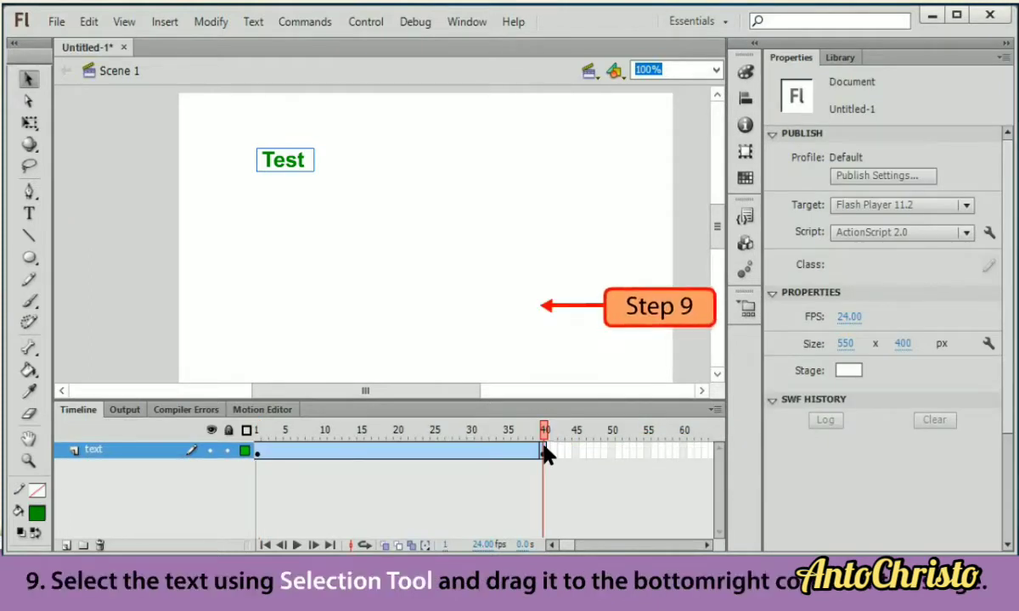
click(27, 86)
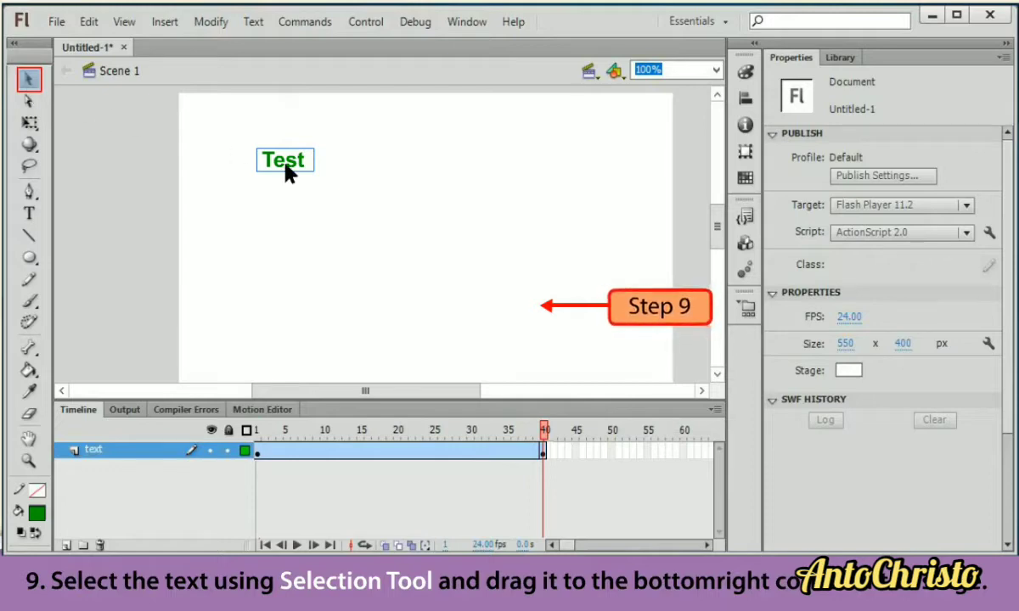
drag(285, 169, 517, 309)
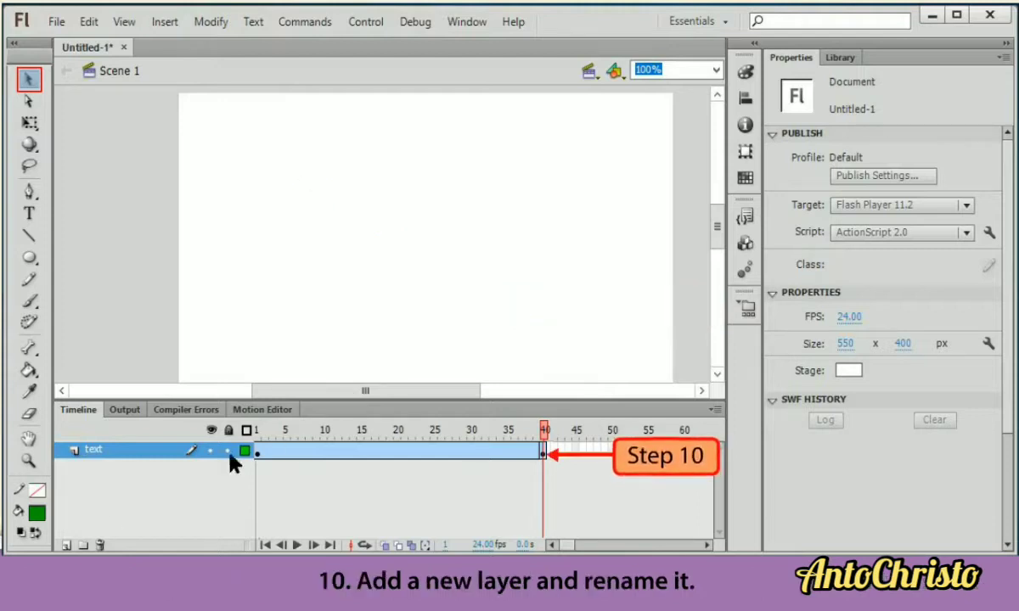
- Add a new layer above the text layer and name it oval
click(66, 545)
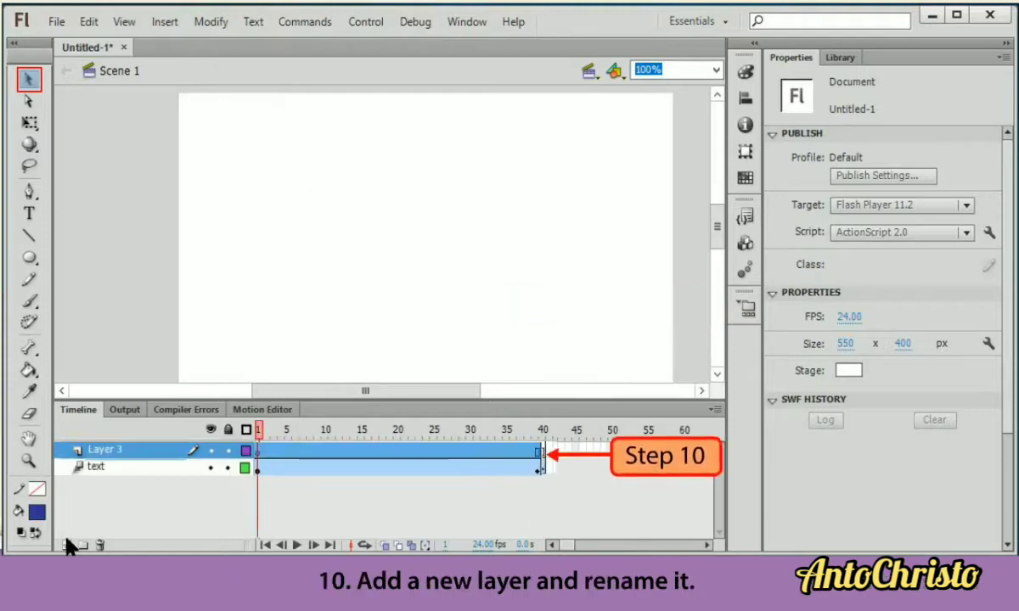
double_click(98, 450)
text(oval)
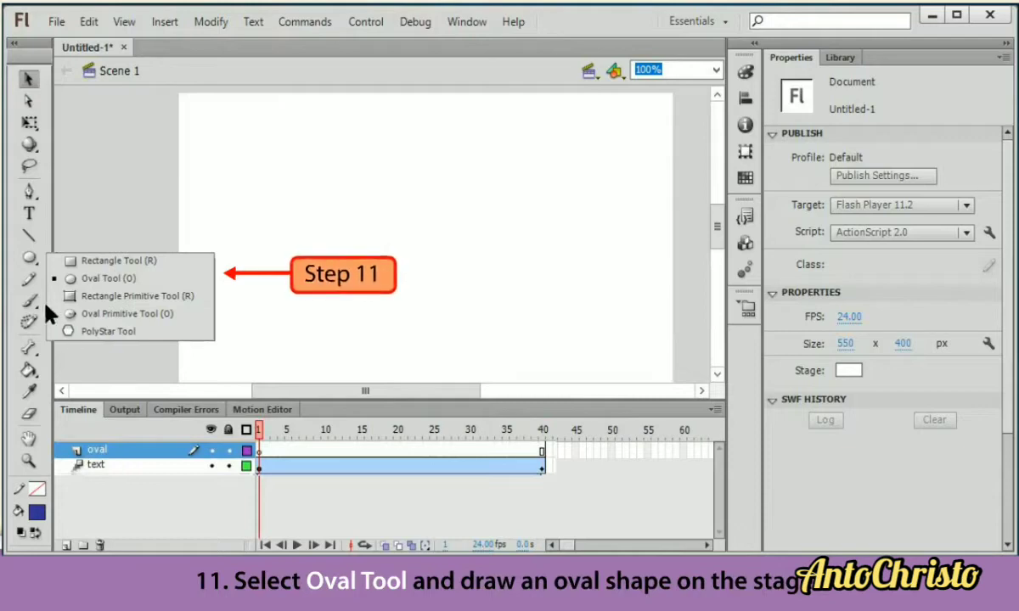
- Draw a blue oval in the upper middle of the stage and make the oval layer a mask for the text layer
click(194, 287)
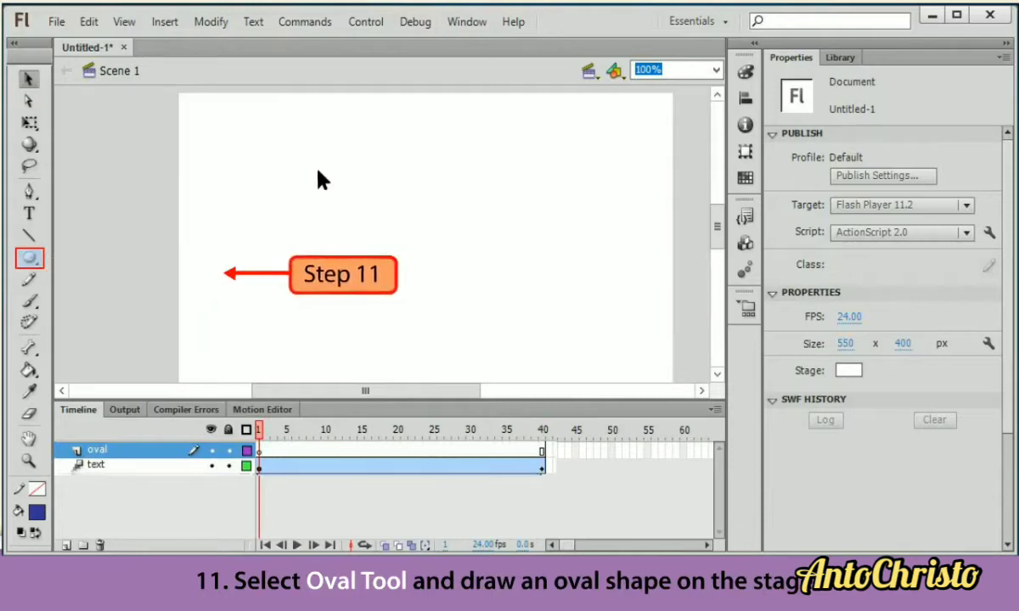
drag(288, 129, 472, 219)
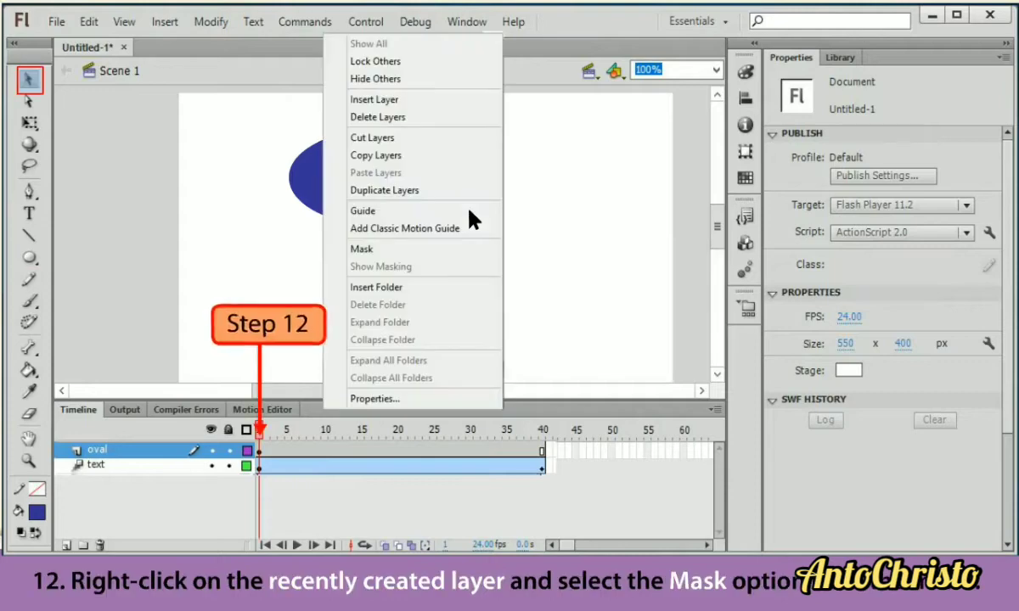
click(390, 248)
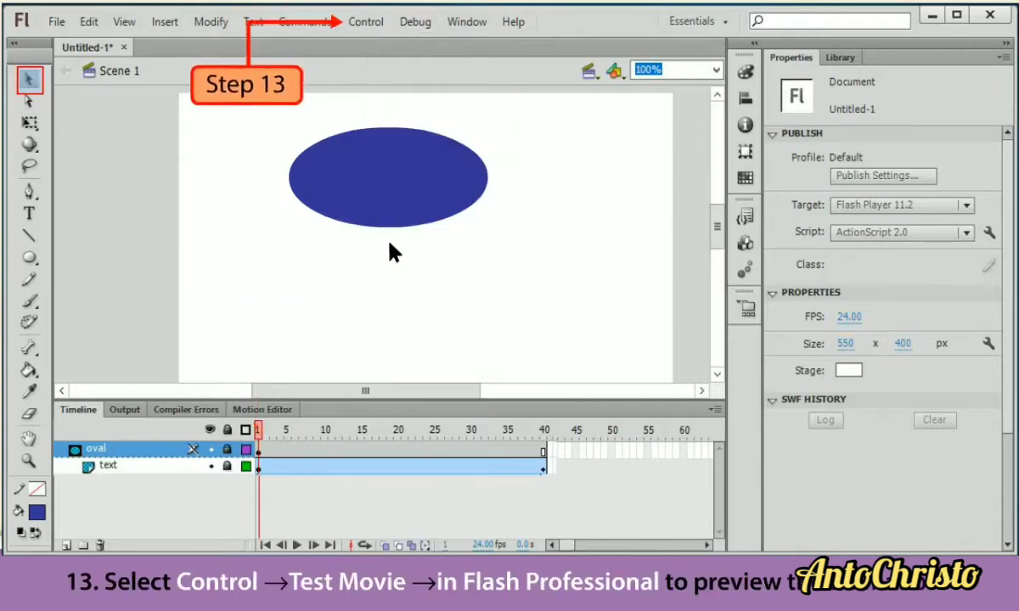
- Preview the masked text animation by testing the movie in Flash Professional
click(369, 23)
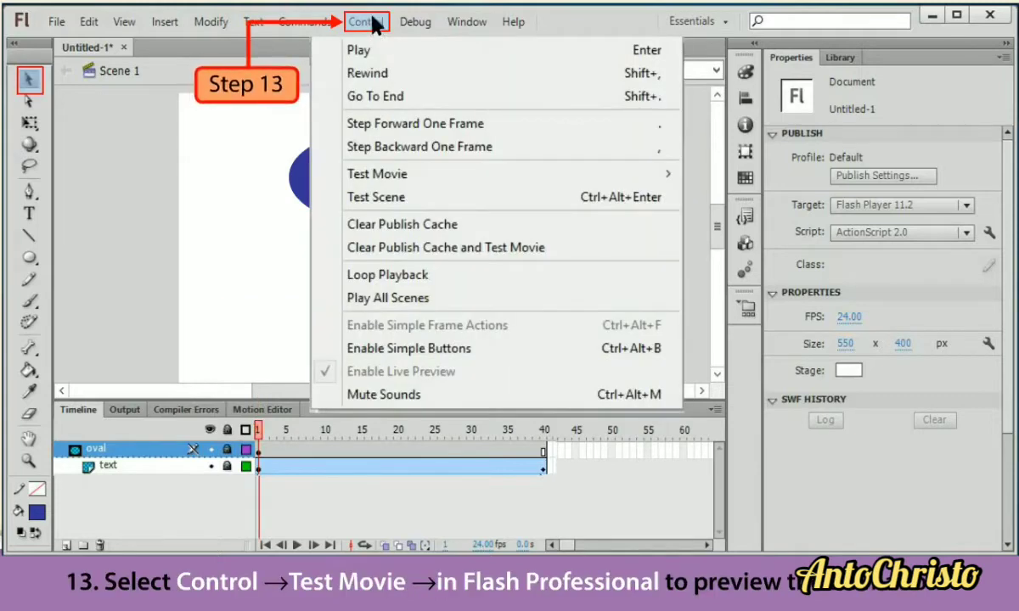
mouse_move(445, 180)
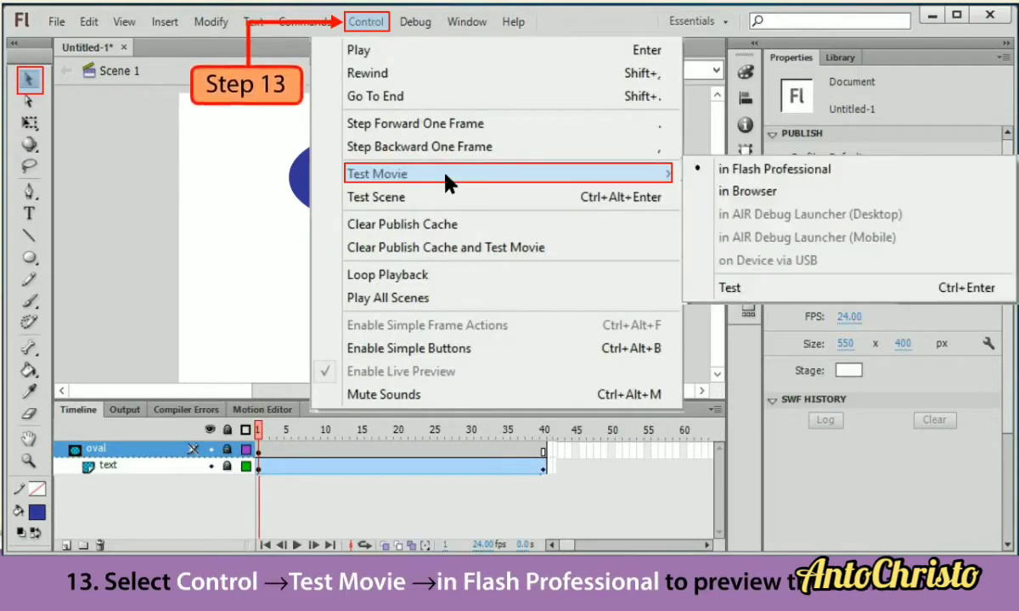
click(830, 170)
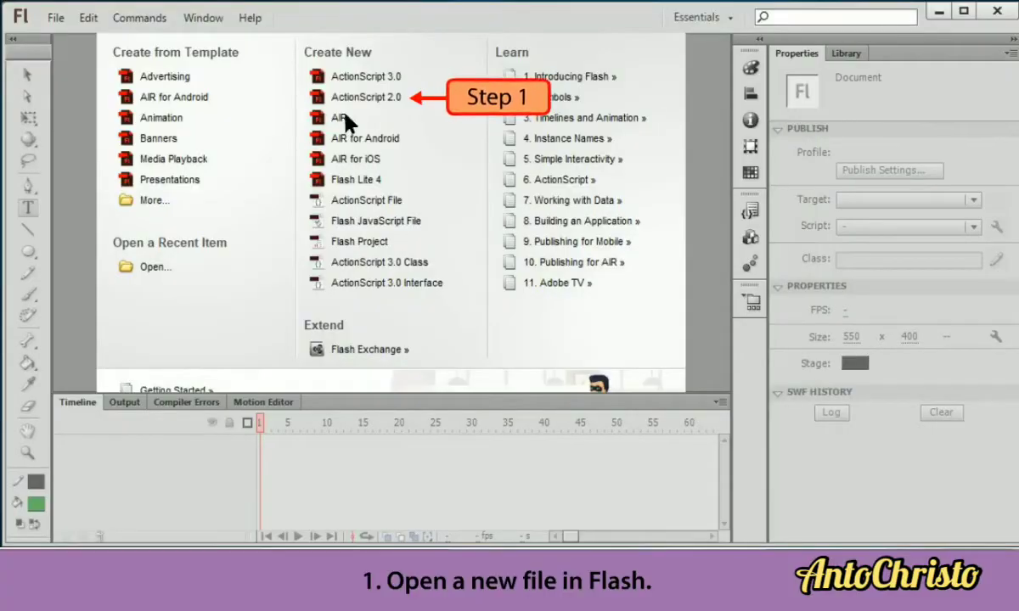
- Create a new ActionScript 2.0 file and import the s-main-1ba0d447-f... JPEG from Downloads onto the stage
click(387, 99)
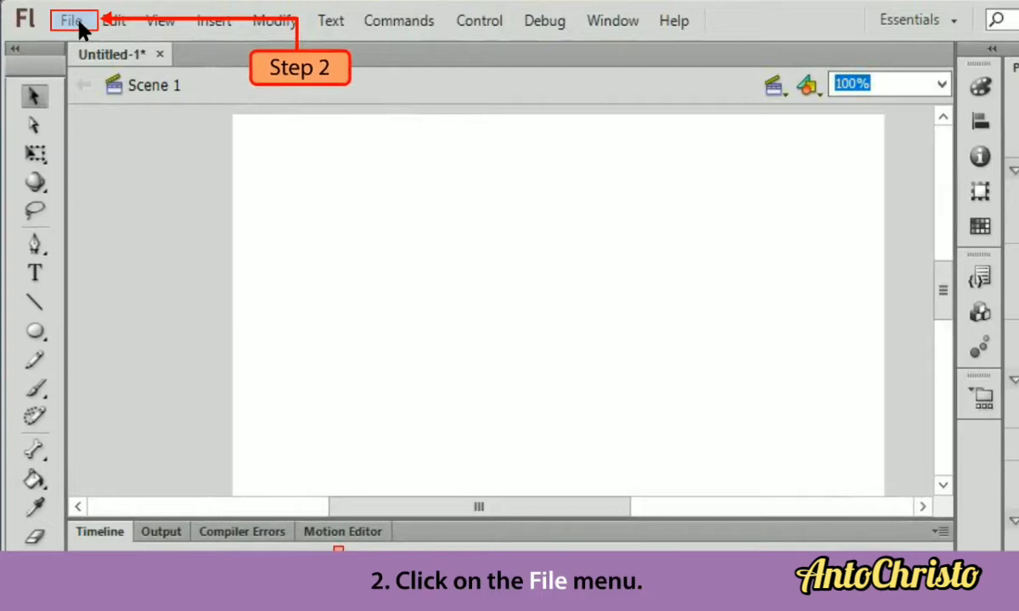
click(72, 20)
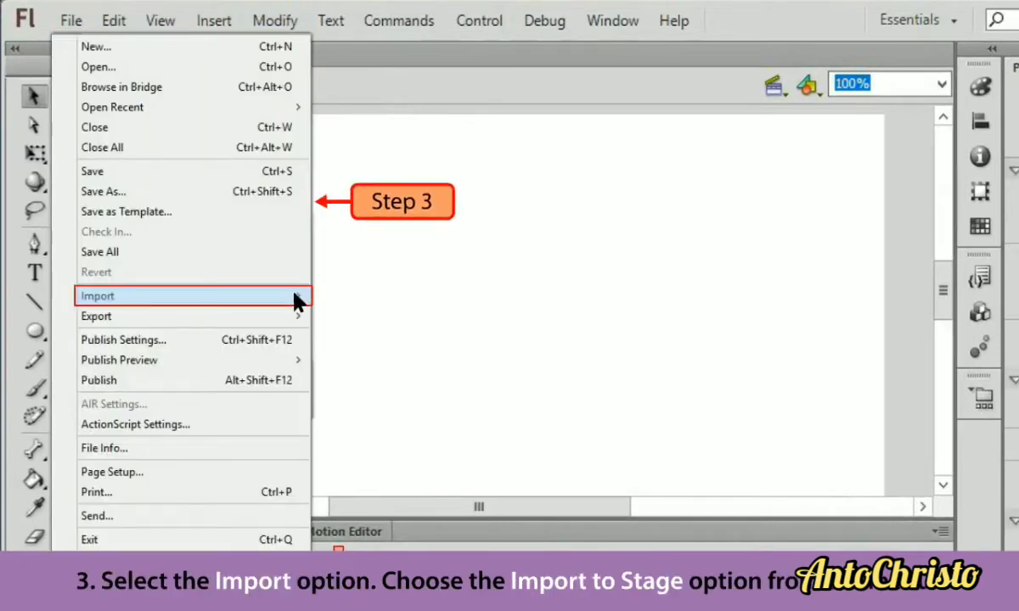
mouse_move(297, 303)
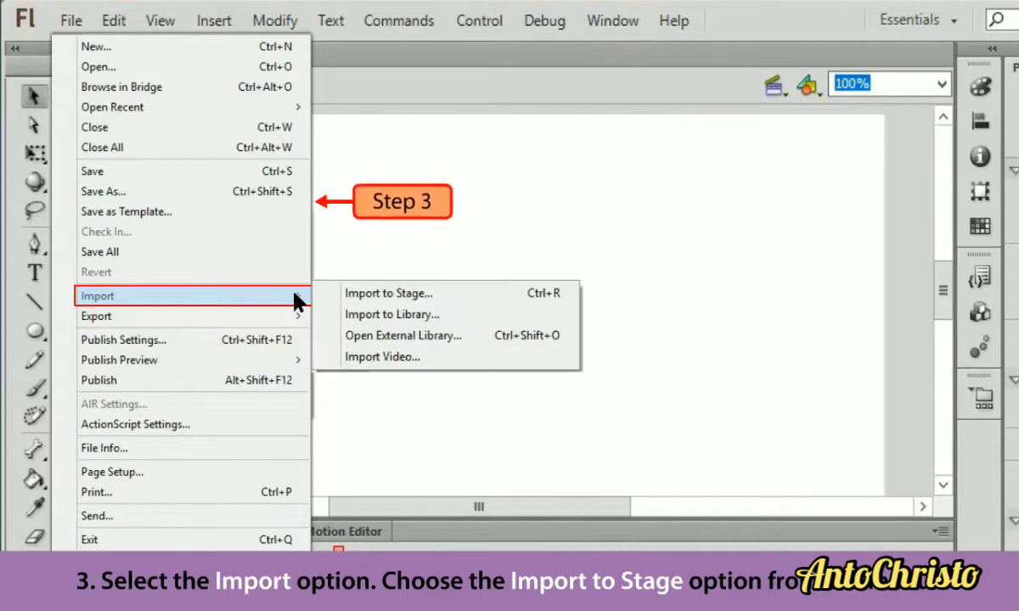
click(415, 294)
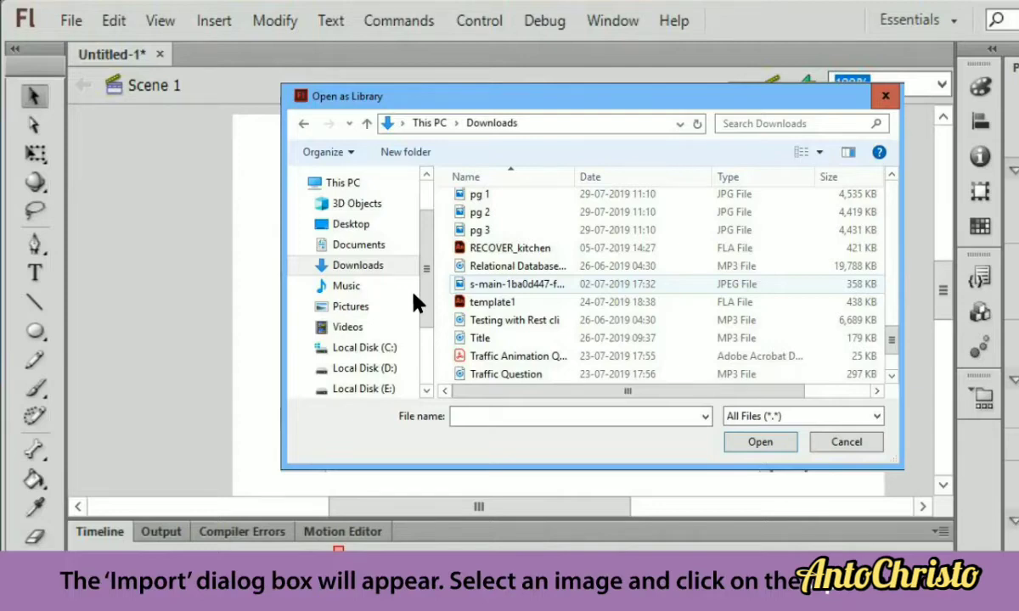
click(524, 286)
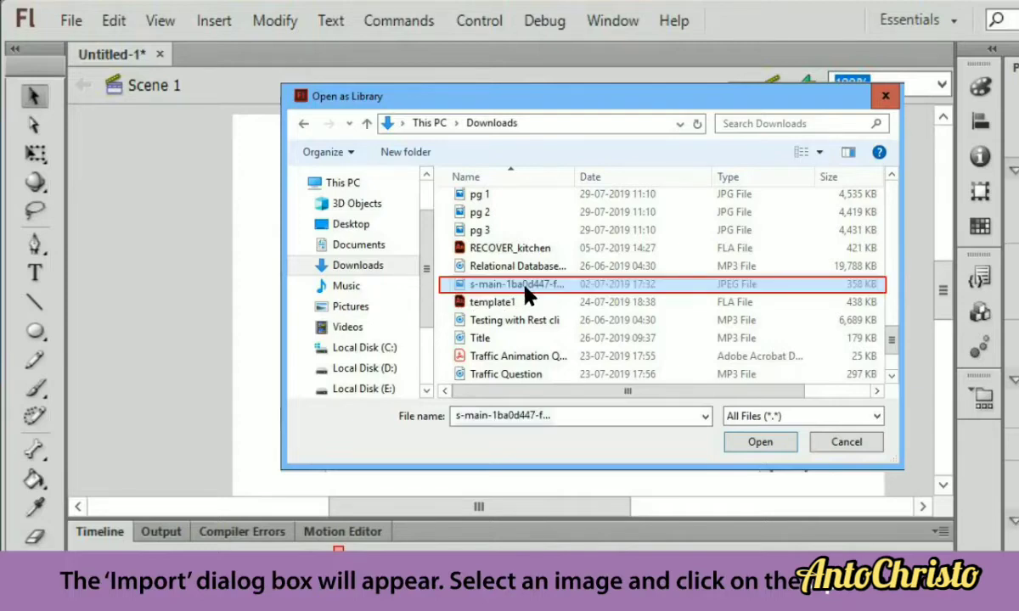
click(792, 444)
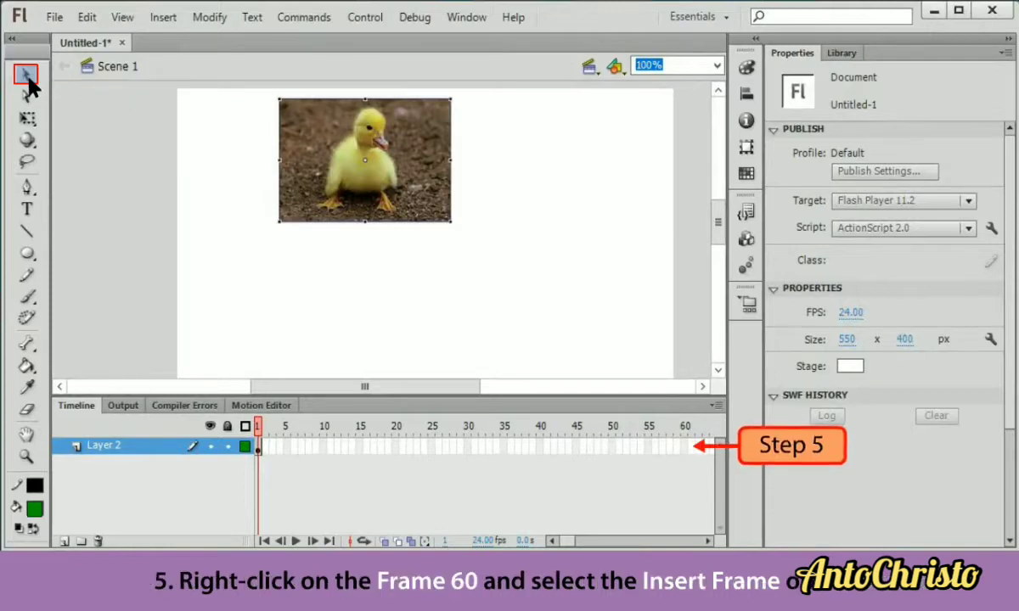
- Extend Layer 2, which holds the duckling image, to frame 60 and rename the layer beauty
click(682, 448)
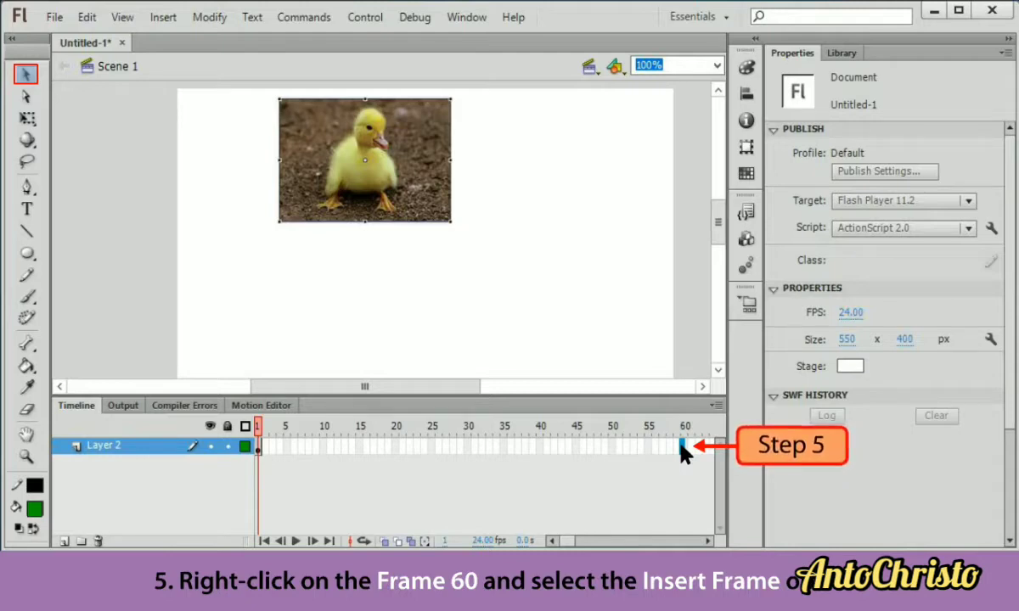
right_click(684, 448)
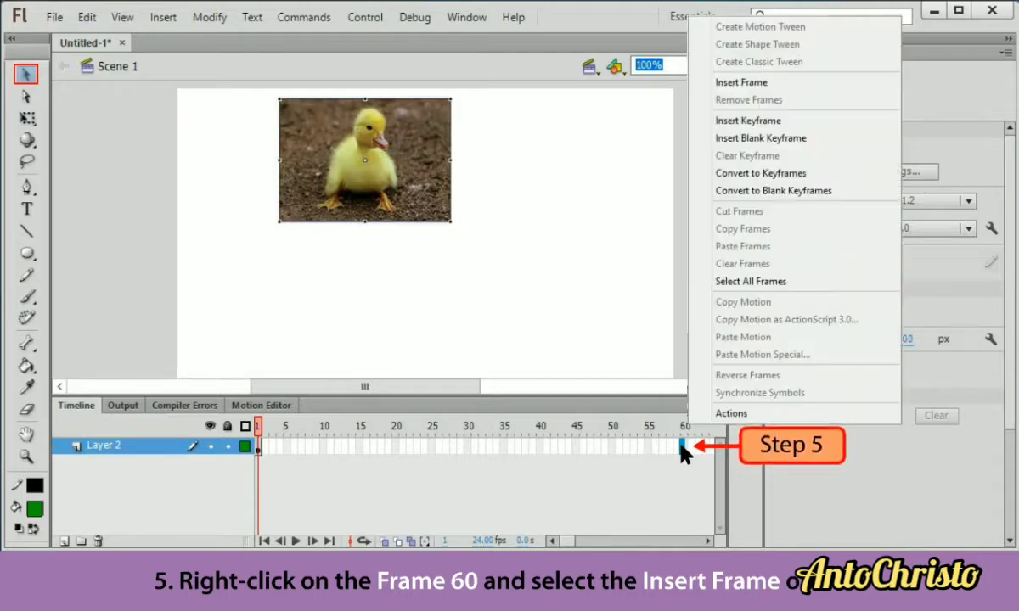
click(753, 121)
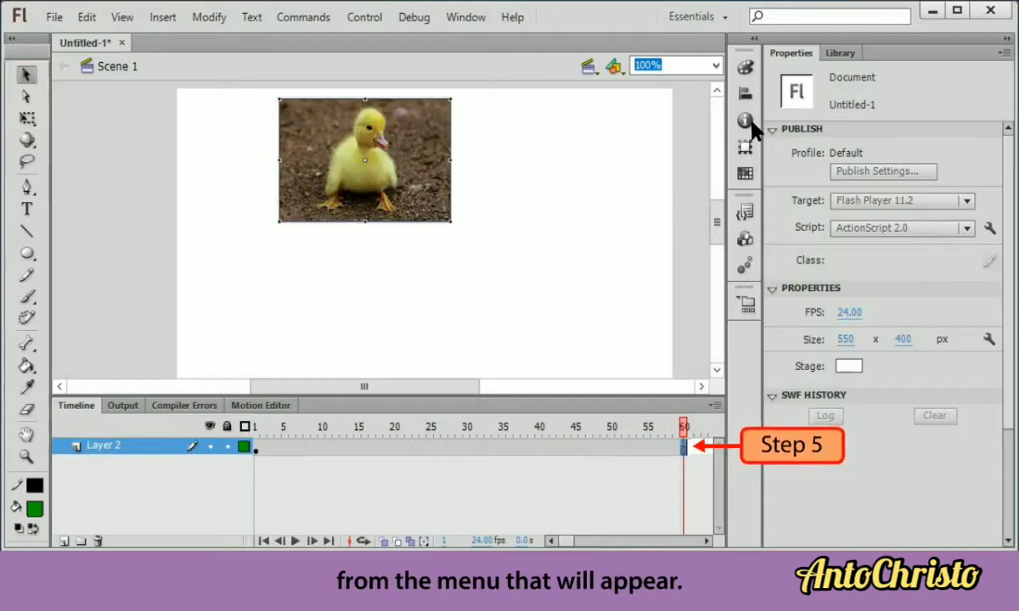
double_click(104, 446)
text(beauty)
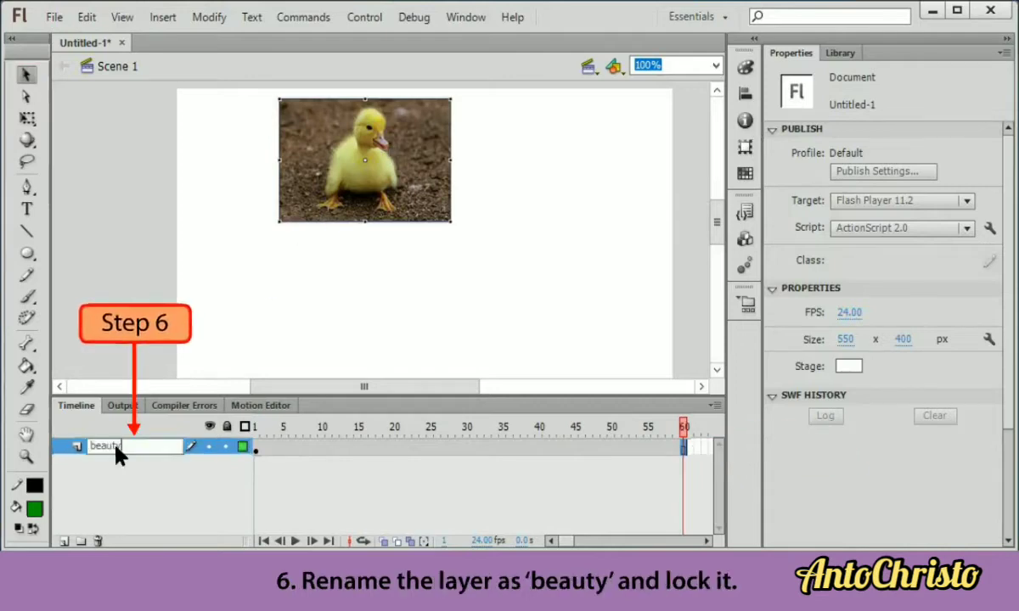
key(Return)
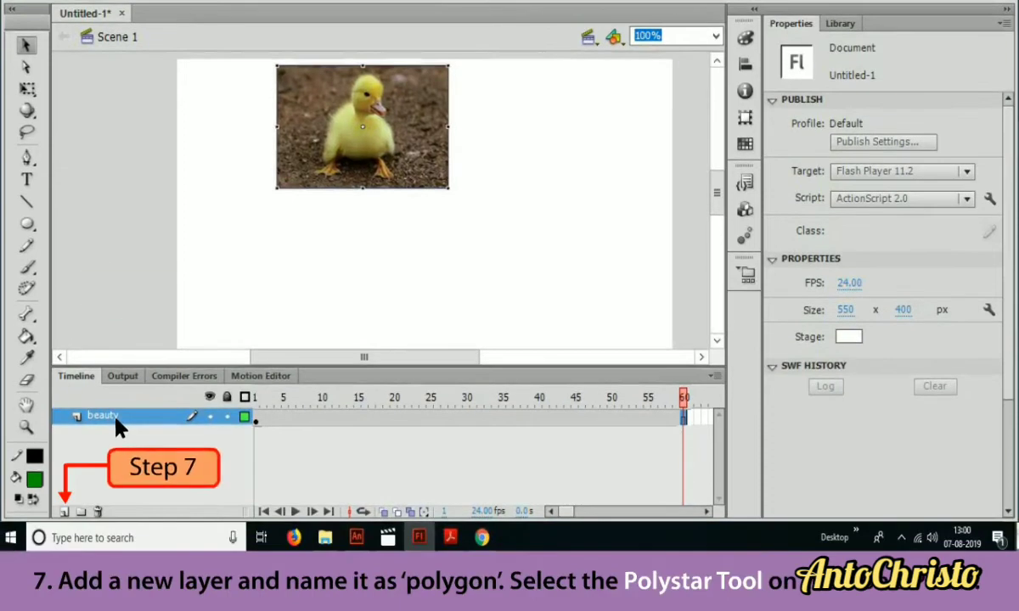
- Add a new layer above beauty and name it polygen
click(64, 512)
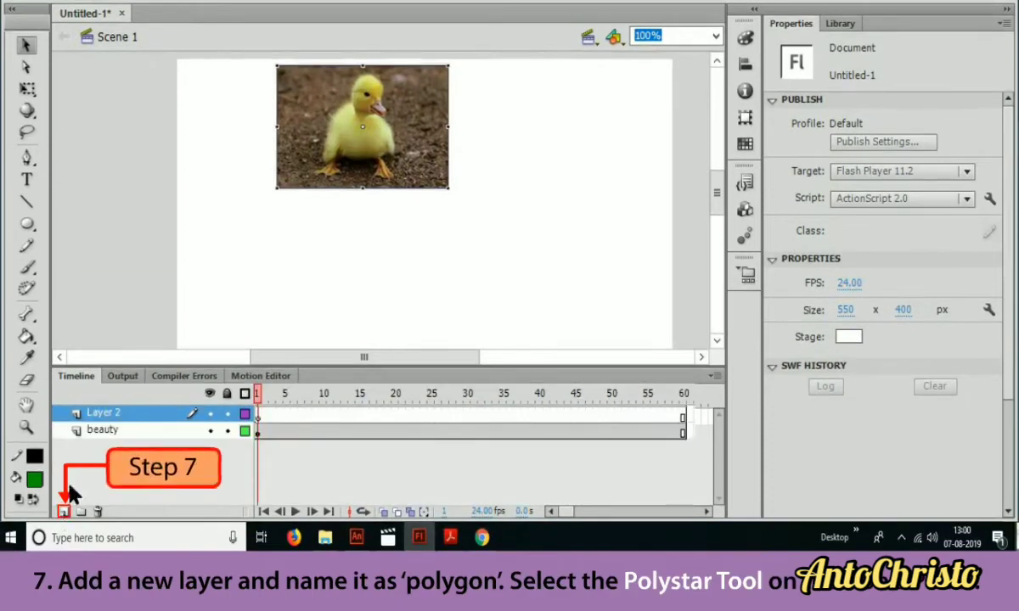
double_click(123, 415)
text(polygon)
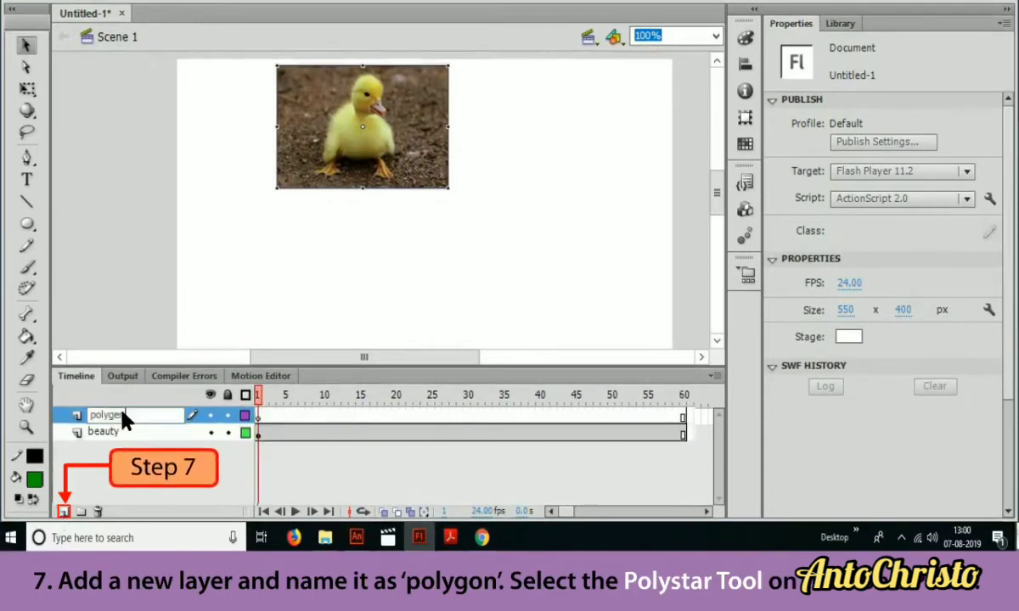
key(Return)
- Choose the PolyStar Tool and set its options to the polygon style with 5 sides
click(26, 223)
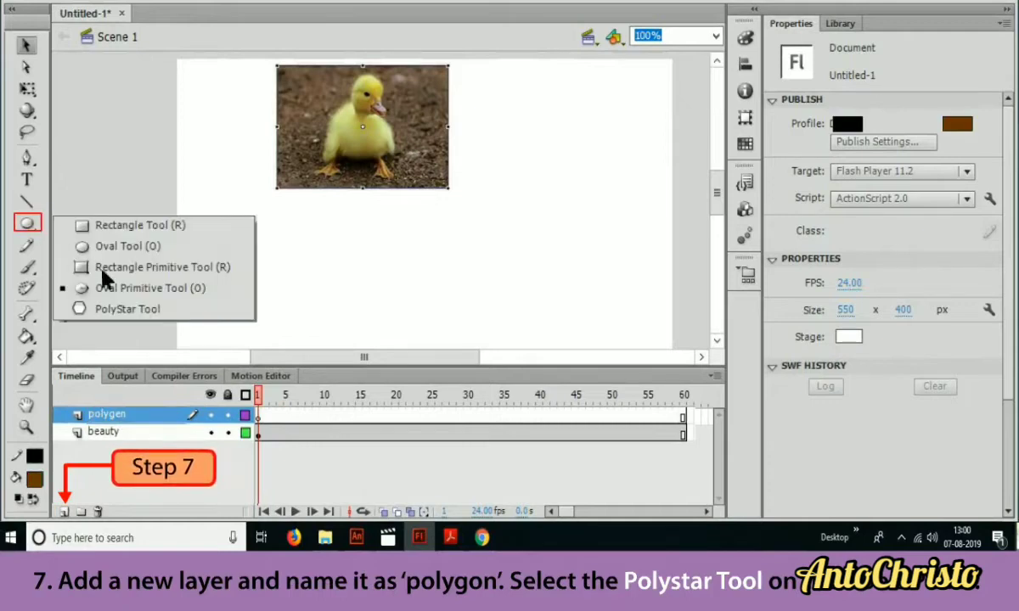
click(157, 311)
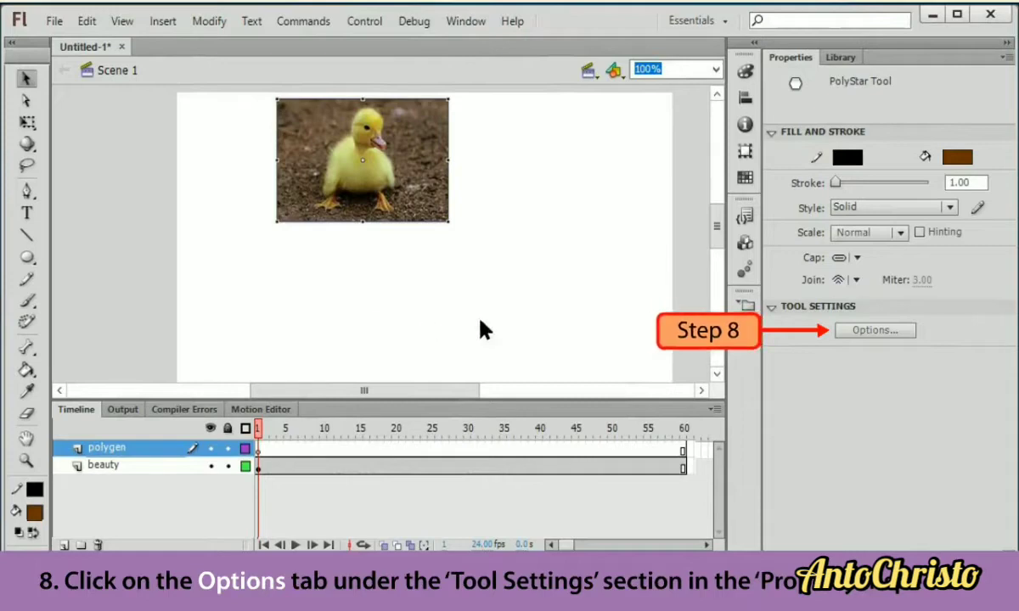
click(858, 334)
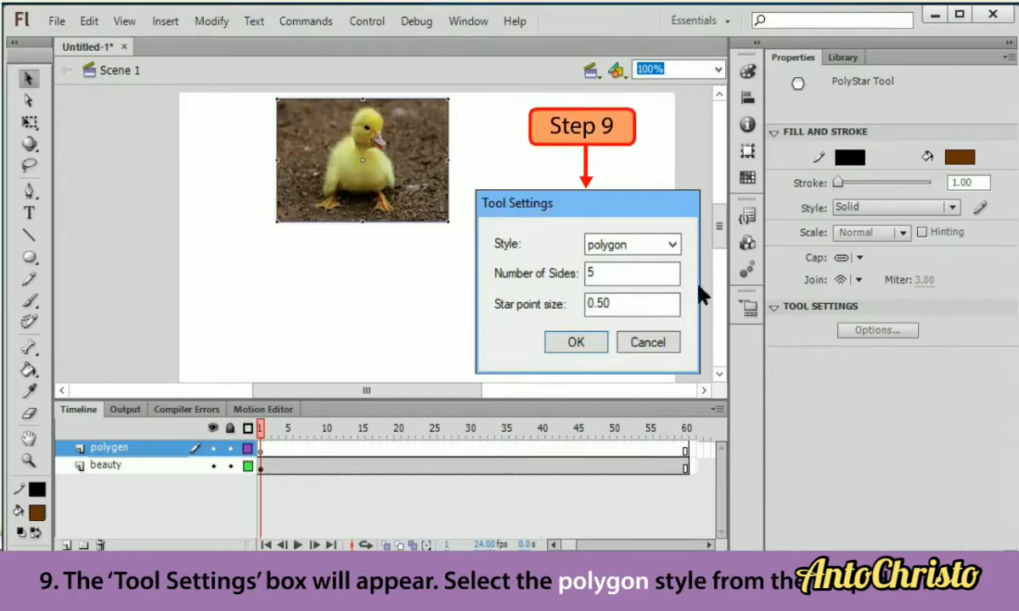
click(671, 244)
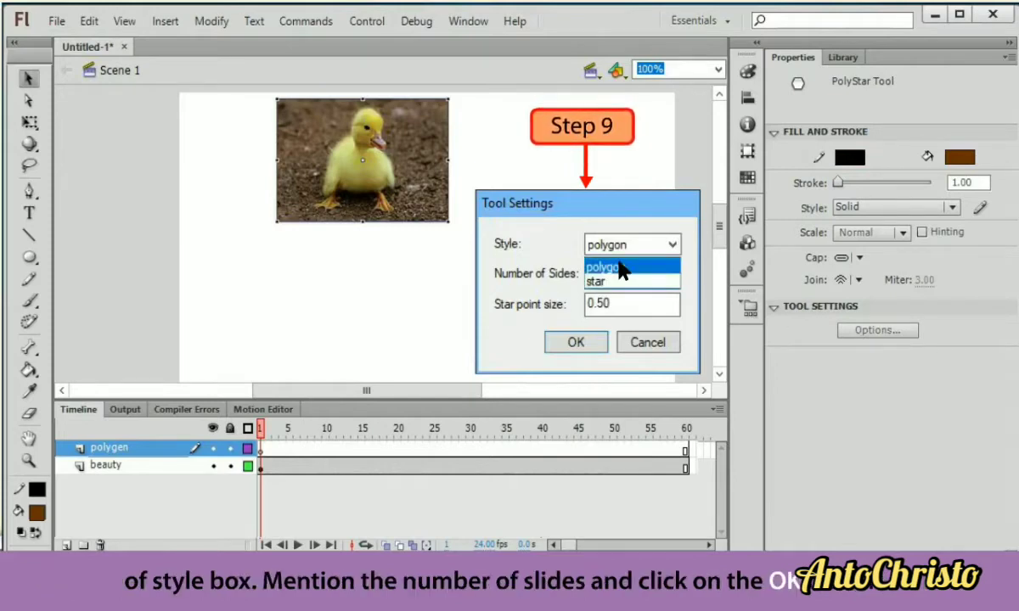
click(620, 268)
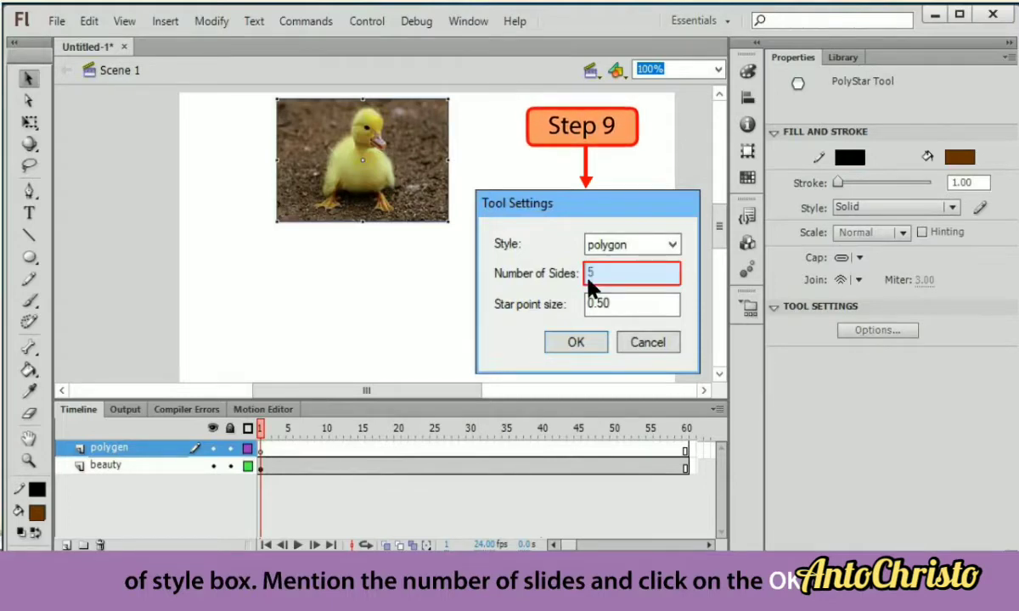
click(573, 344)
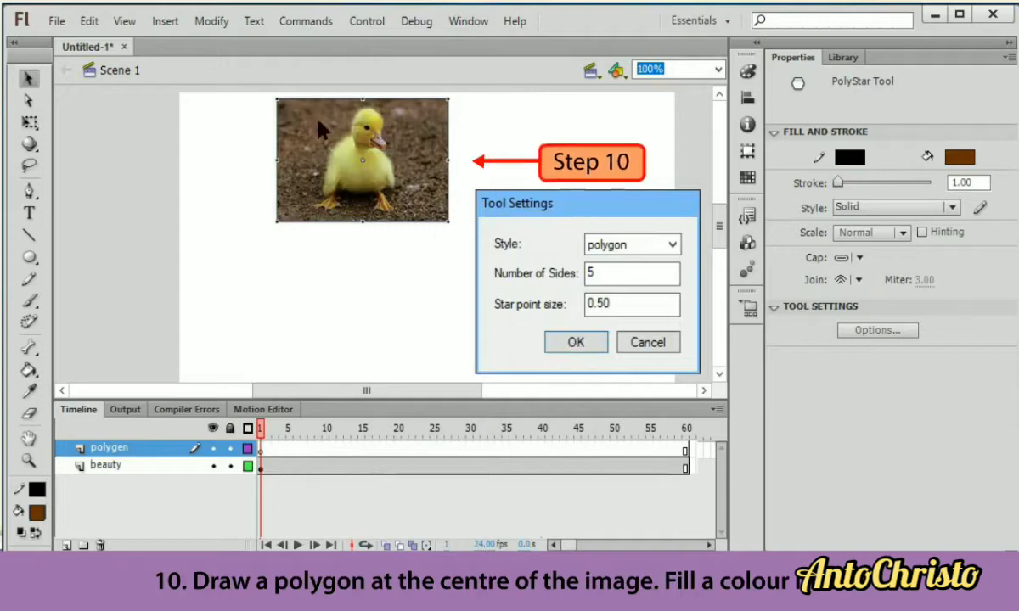
- Draw a brown-filled five-sided polygon over the centre of the duckling image and convert it to a Graphic symbol
drag(364, 153, 408, 186)
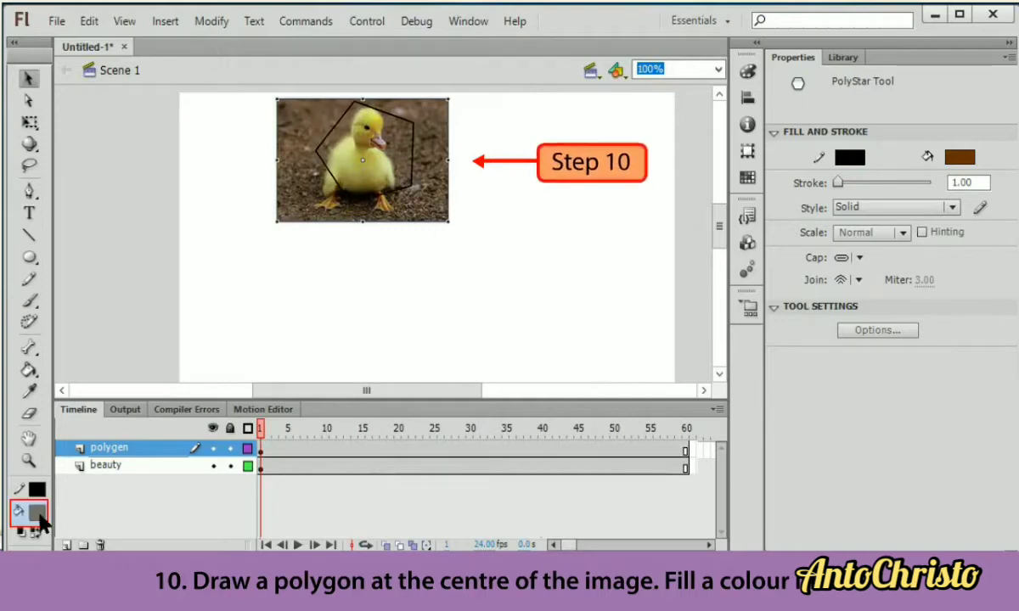
click(337, 156)
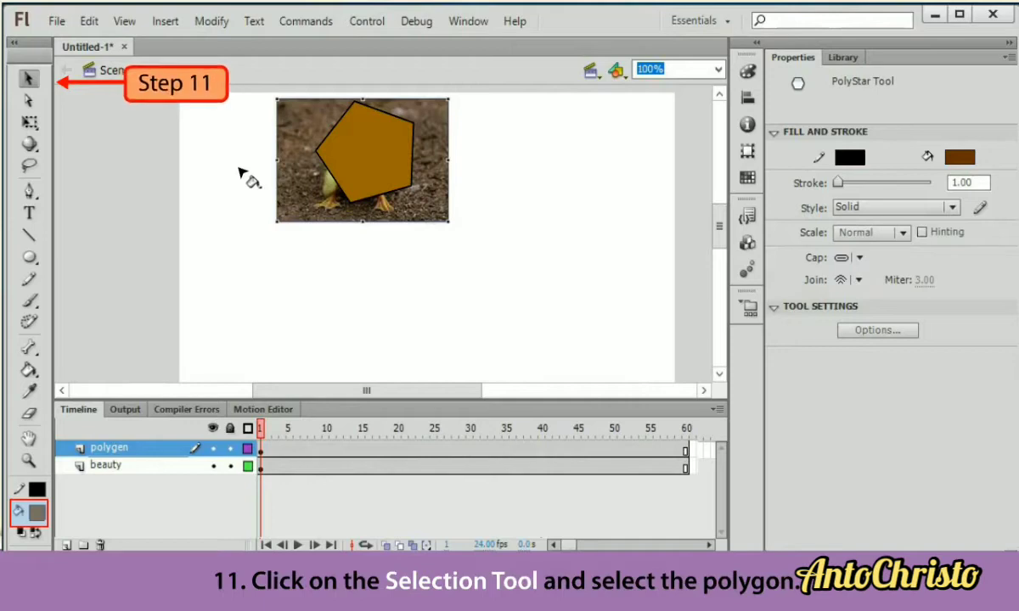
click(328, 194)
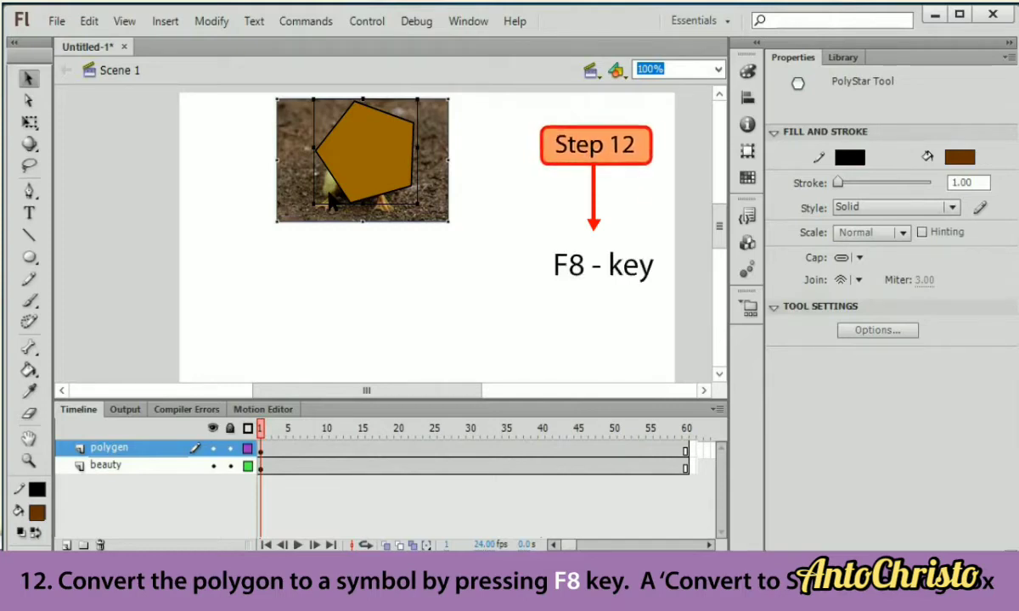
key(F8)
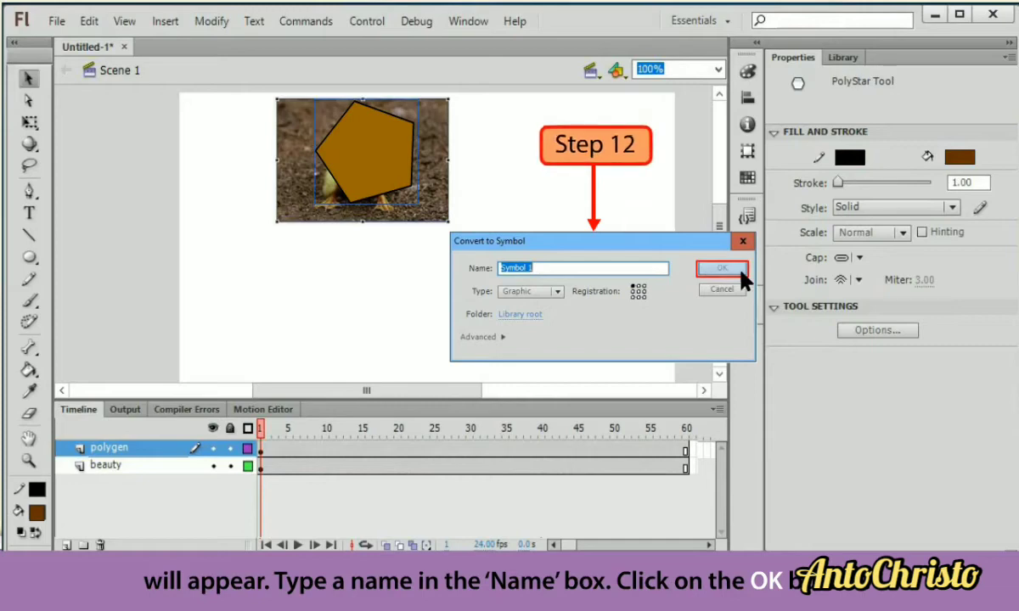
click(713, 270)
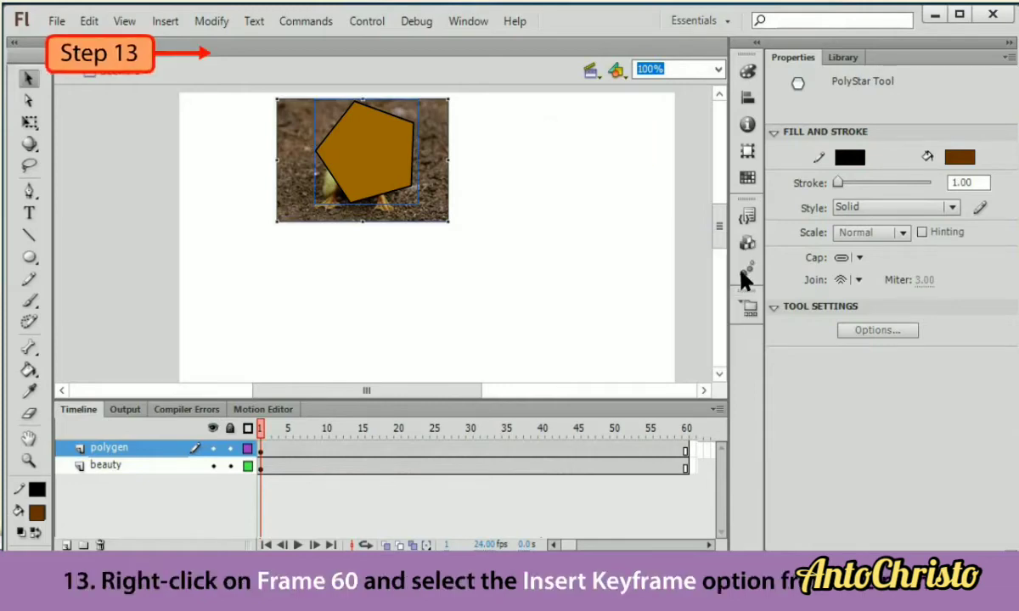
- Insert a keyframe at frame 60 of the polygen layer and create a classic tween between frames 1 and 60
right_click(686, 450)
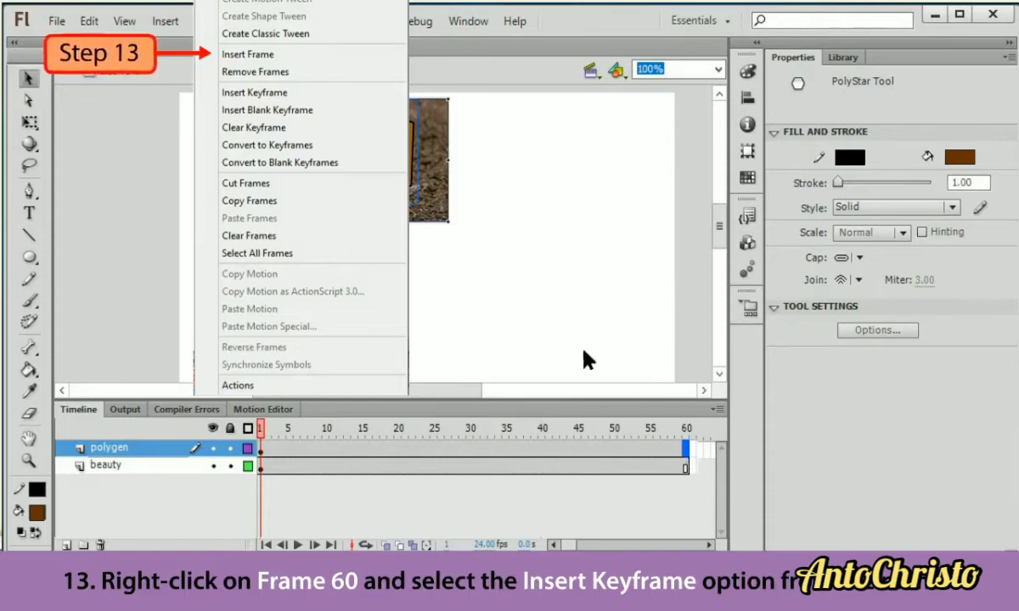
click(277, 55)
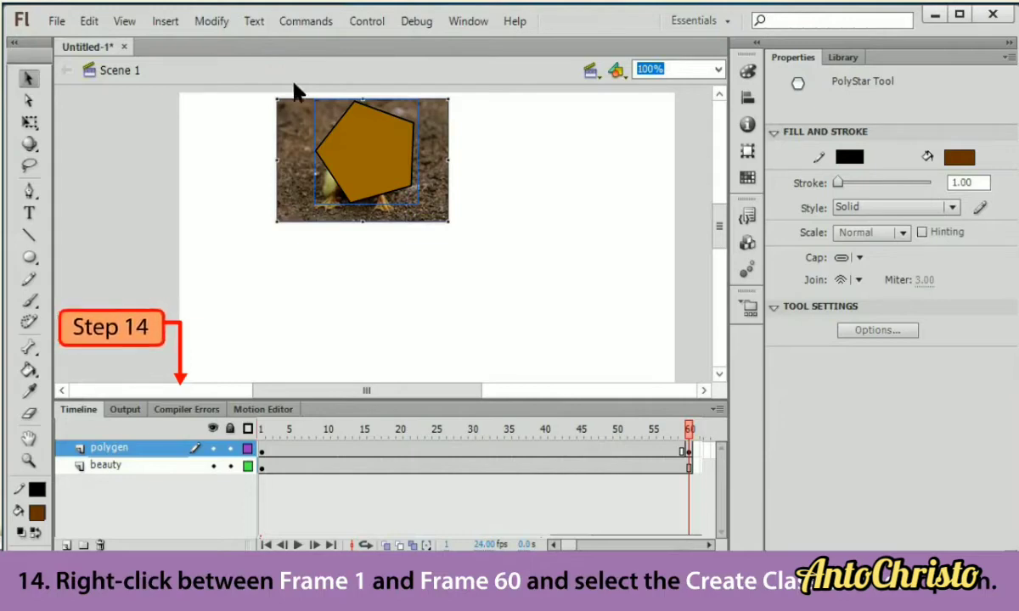
right_click(481, 420)
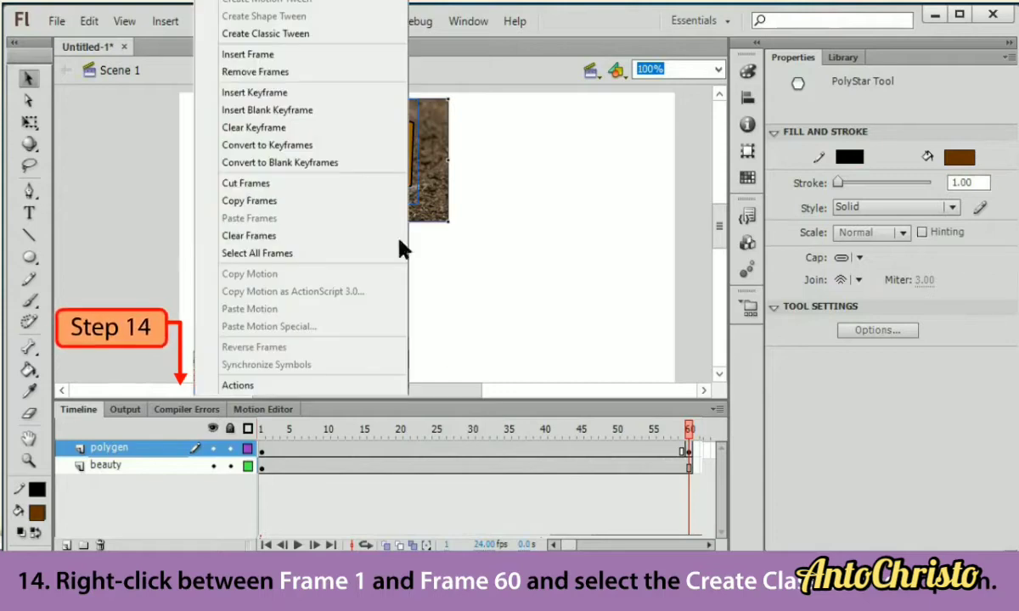
click(306, 34)
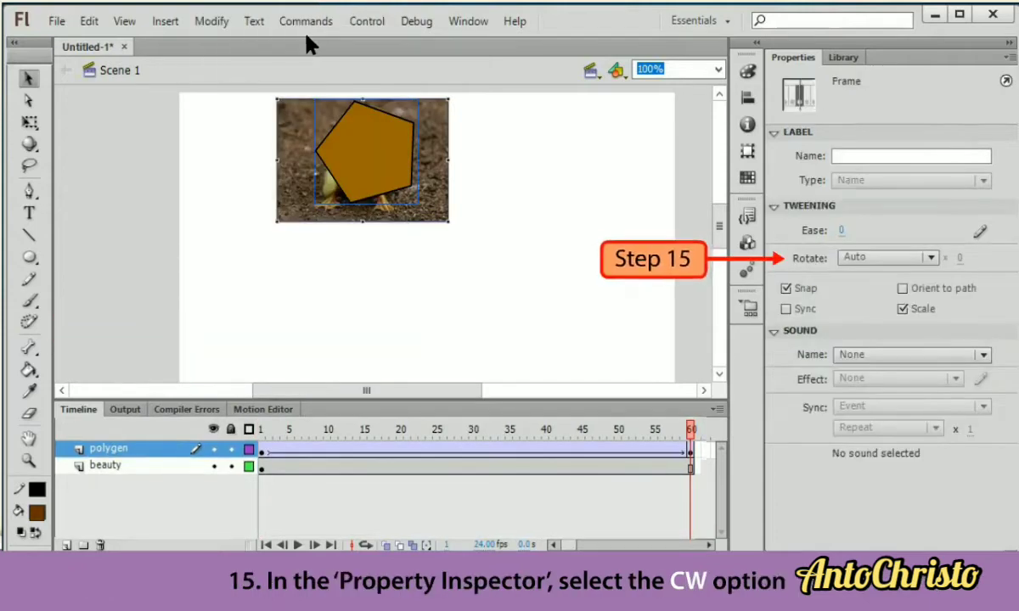
- Set the polygon tween's rotation to CW and turn the polygen layer into a mask over the beauty layer
click(931, 259)
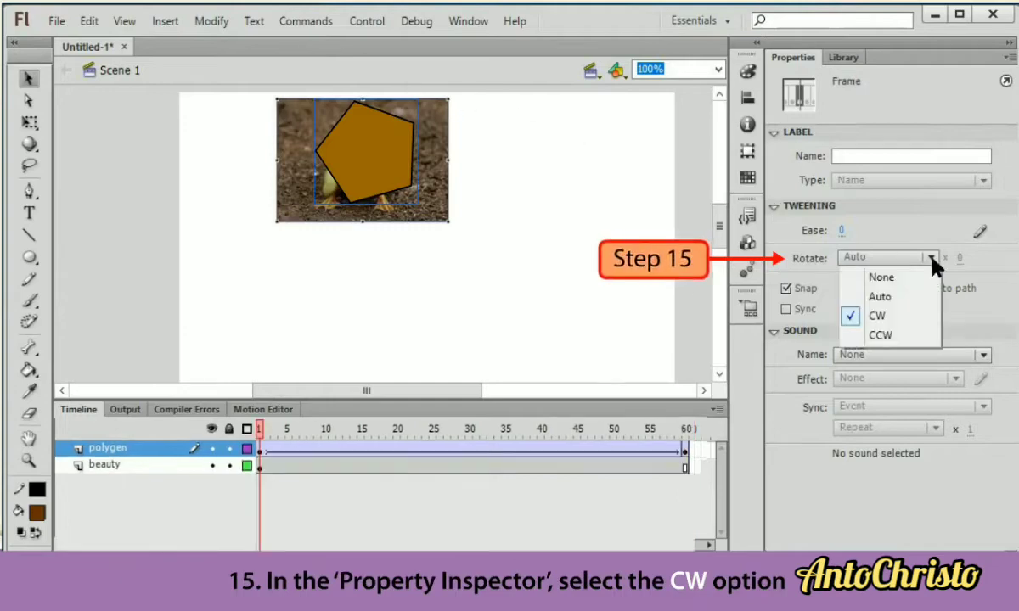
click(907, 325)
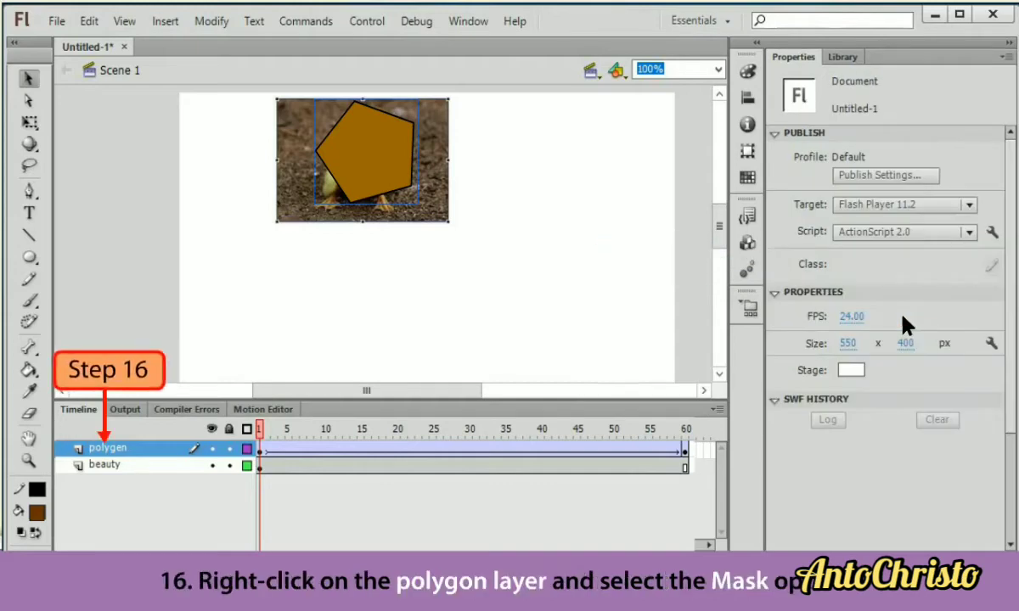
right_click(113, 452)
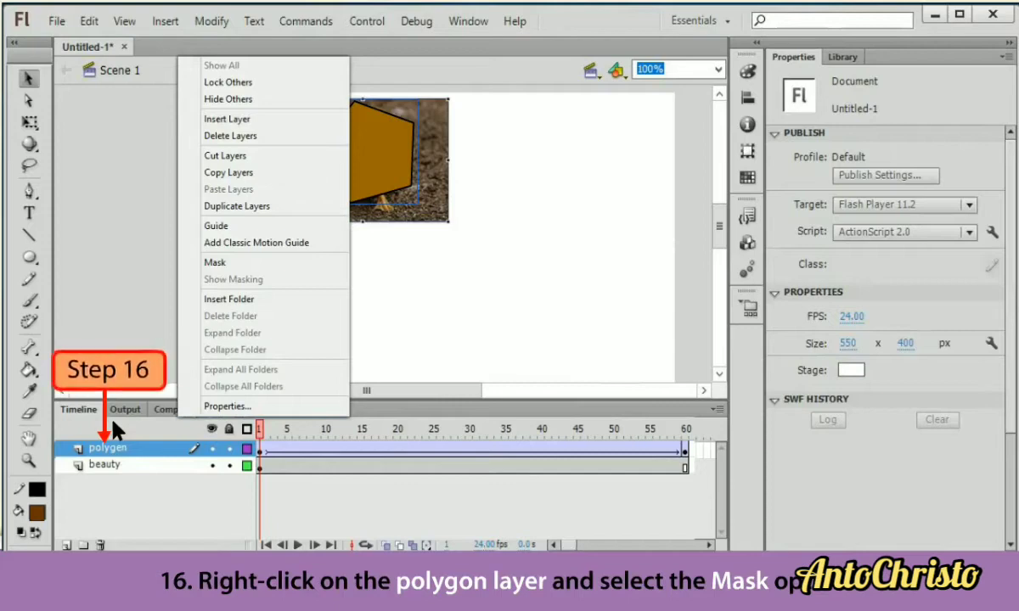
click(281, 265)
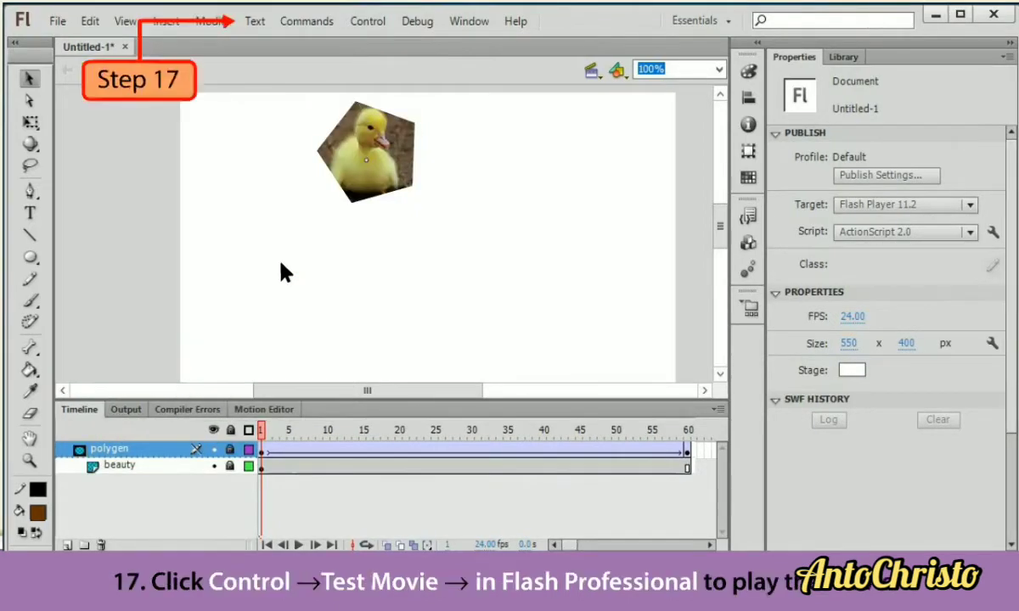
- Test the movie in Flash Professional to view the rotating polygon mask over the duckling
click(253, 21)
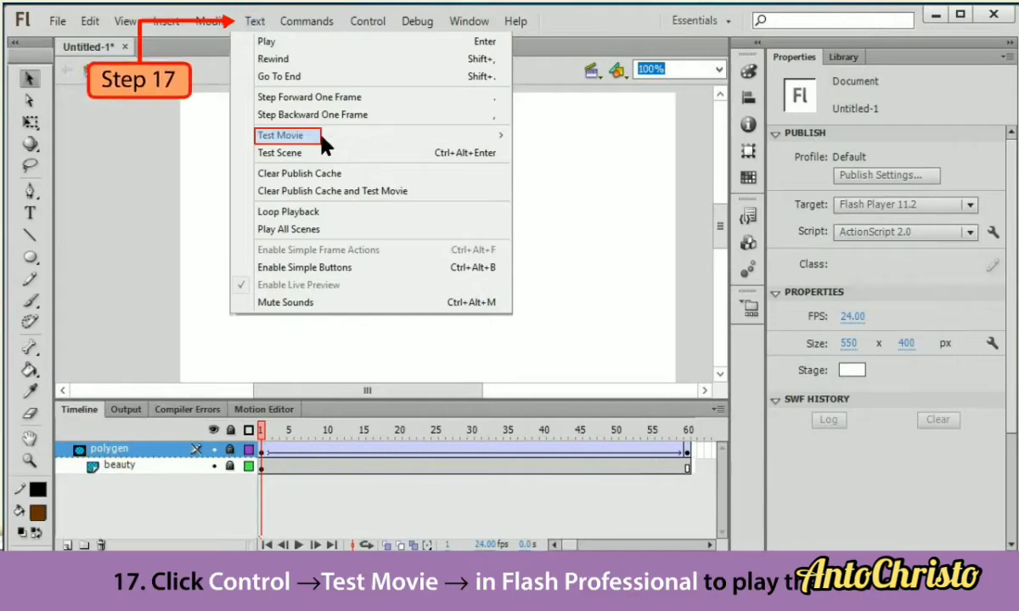
mouse_move(306, 136)
click(703, 127)
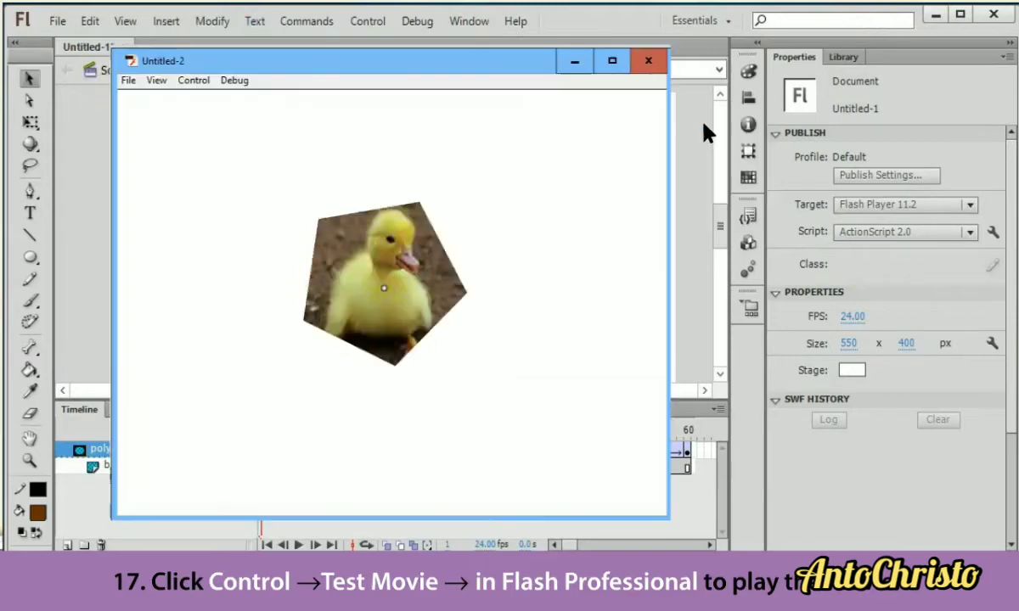
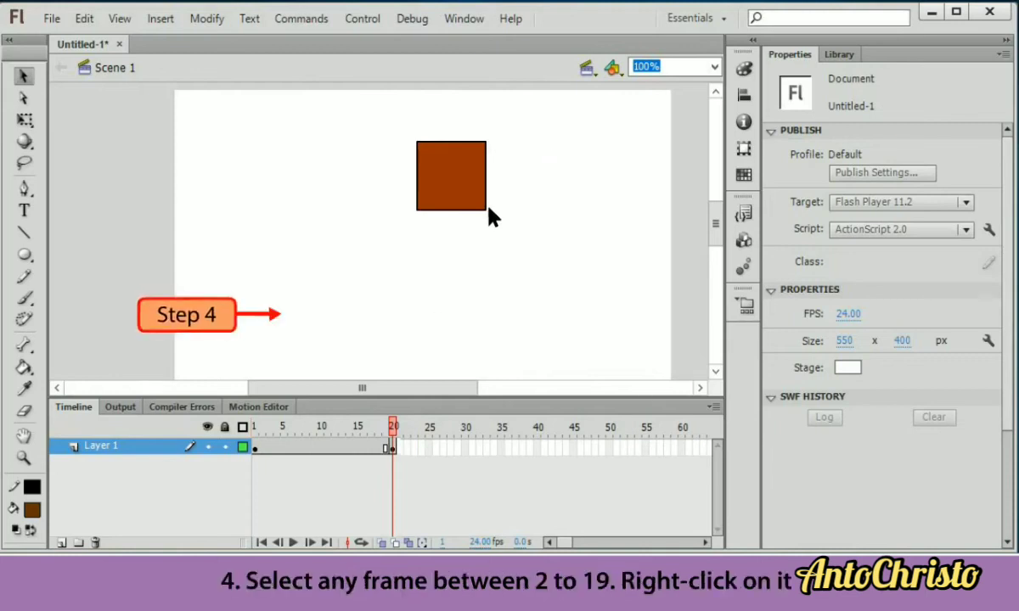
- Create a shape tween between frames 1 and 20 of the layer with the brown square and test the movie
click(330, 443)
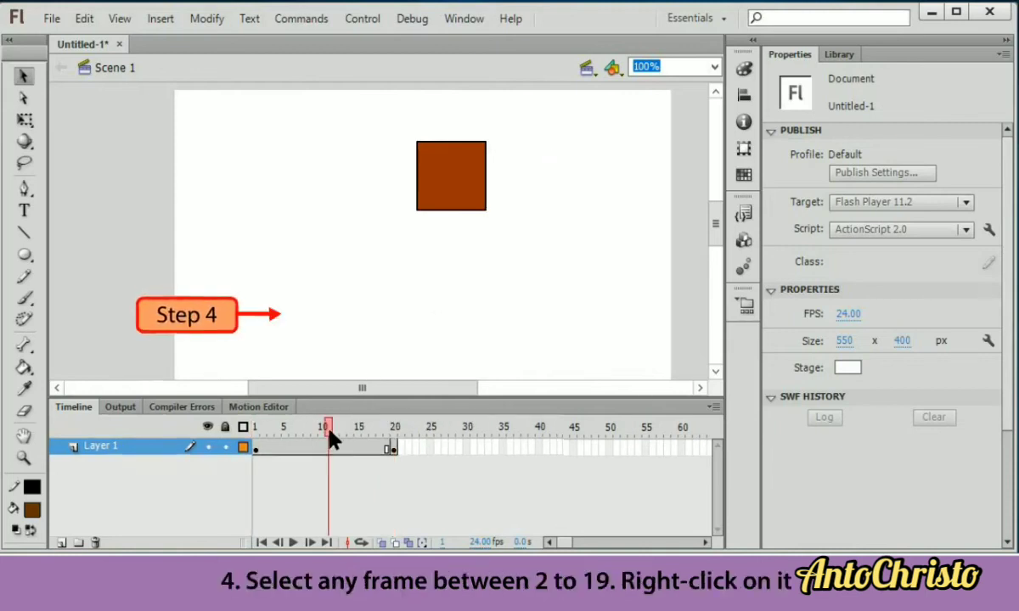
right_click(331, 437)
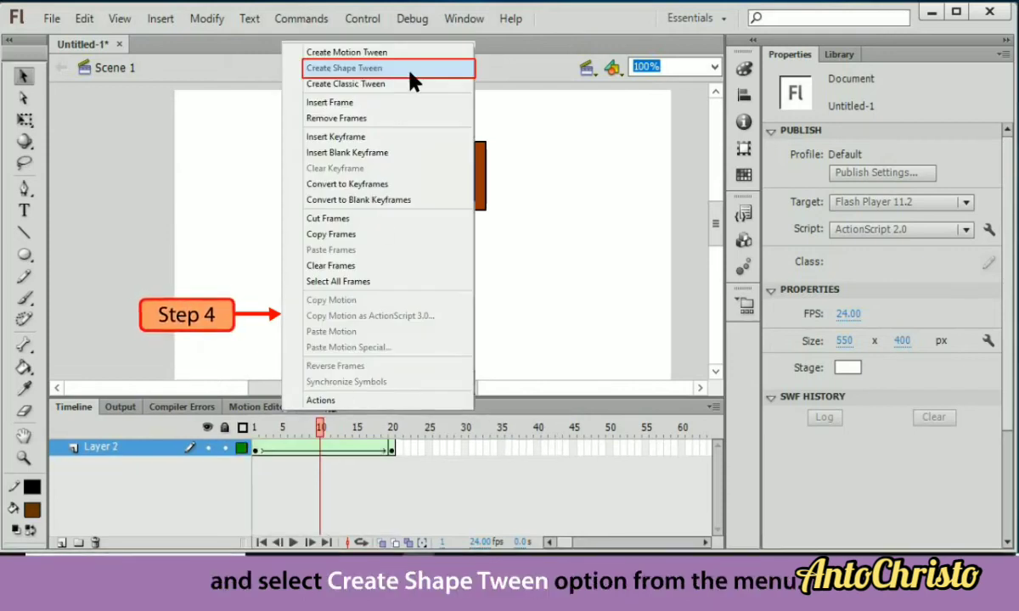
click(411, 80)
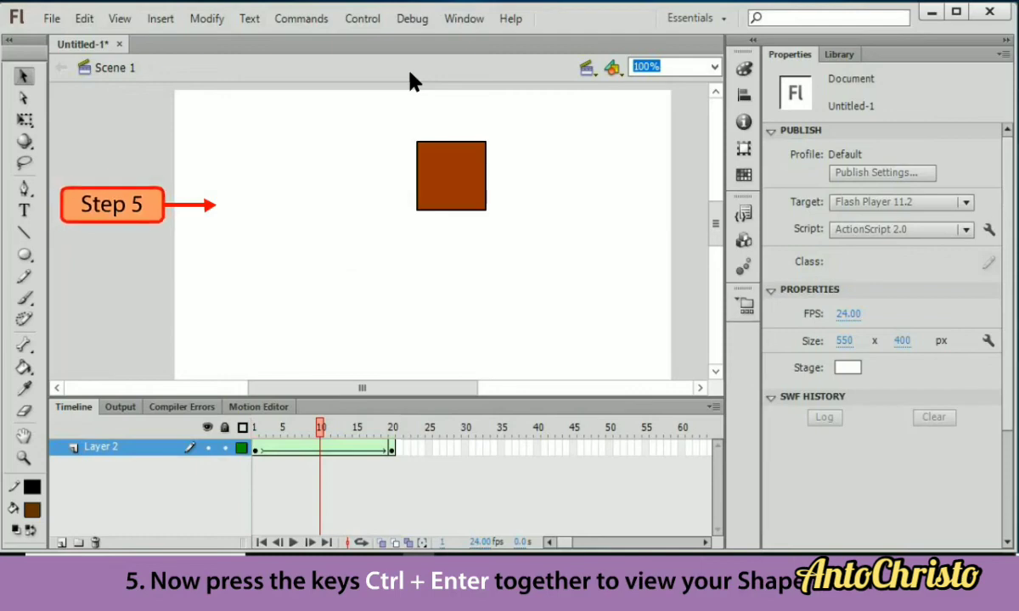
key(ctrl+Return)
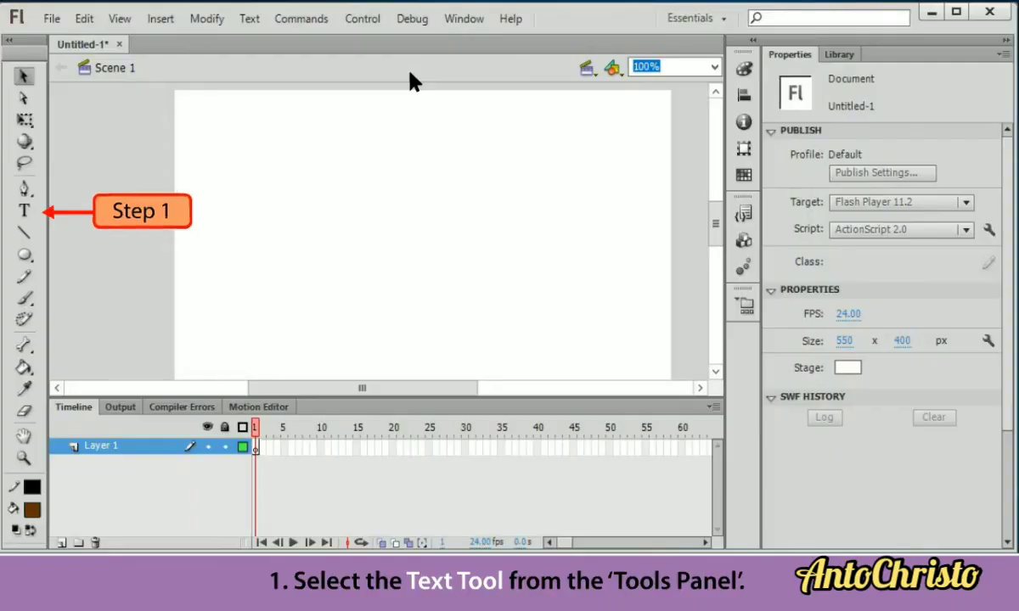
- Add the text "positivity" in the upper middle of the stage with the Text Tool, using Arial Regular at 20 pt in a dark colour
click(24, 211)
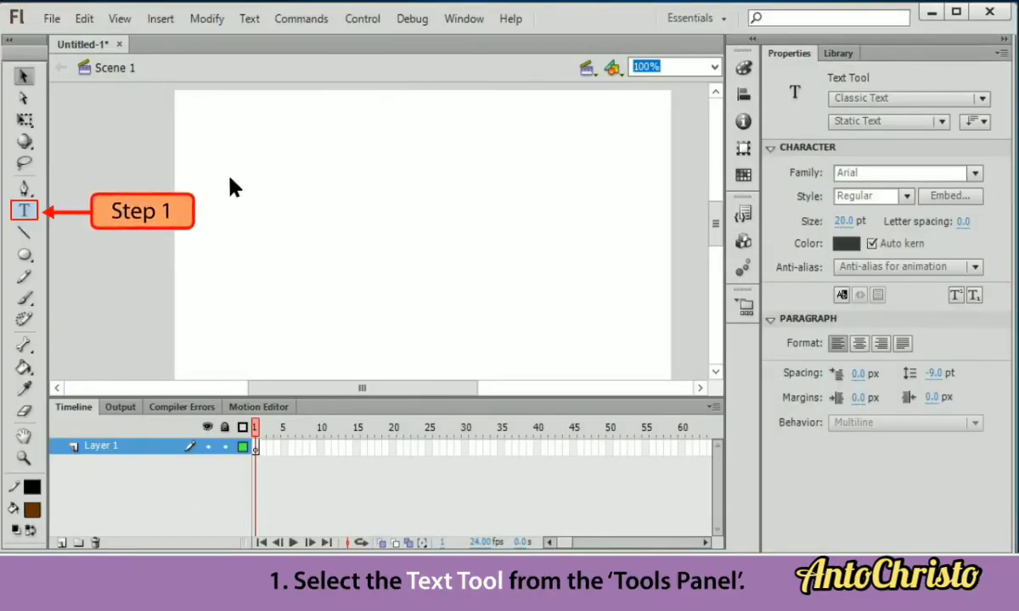
click(975, 172)
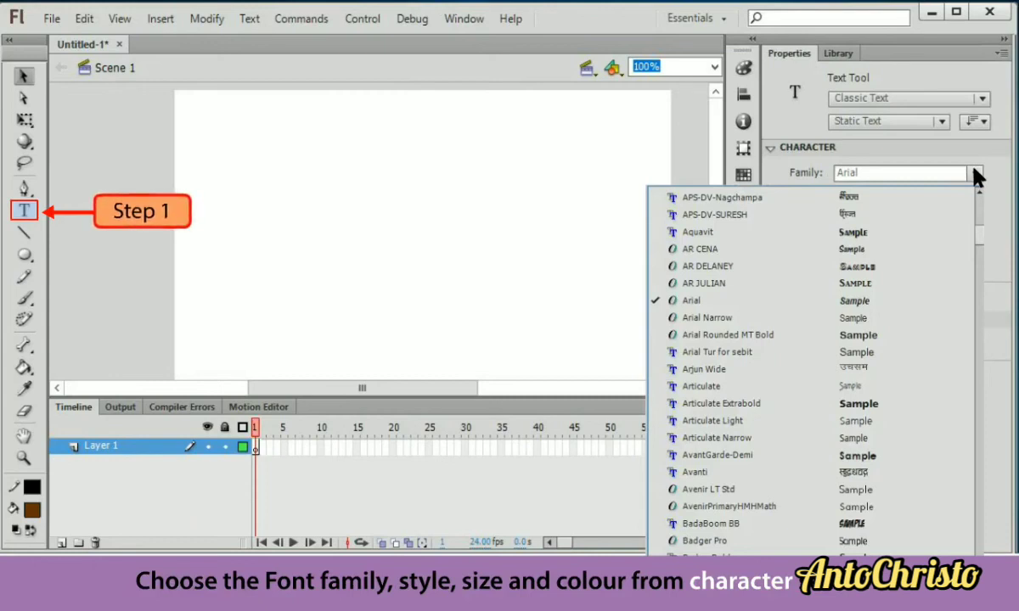
click(975, 173)
click(907, 197)
click(907, 204)
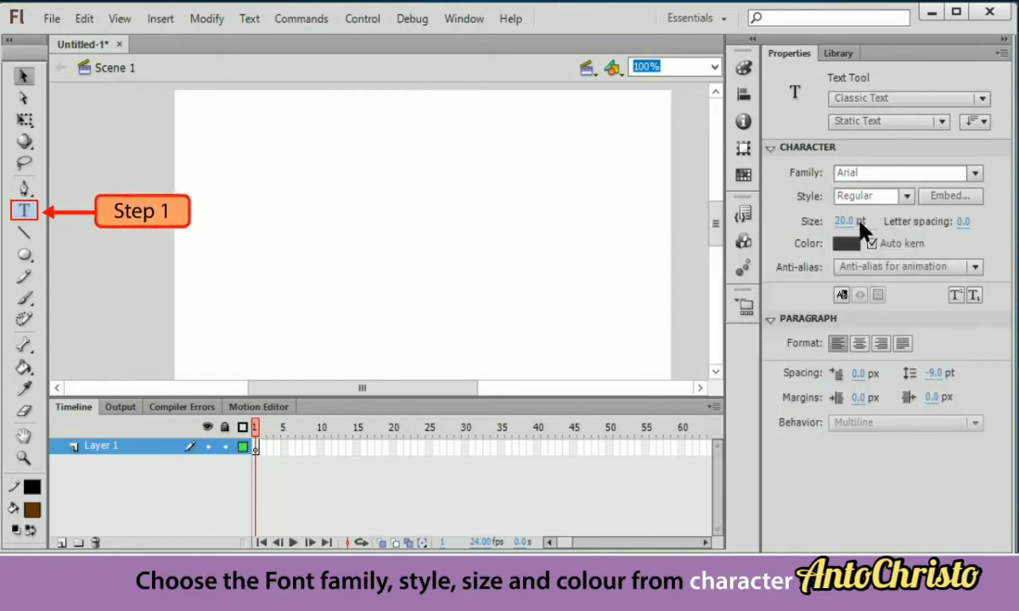
click(847, 243)
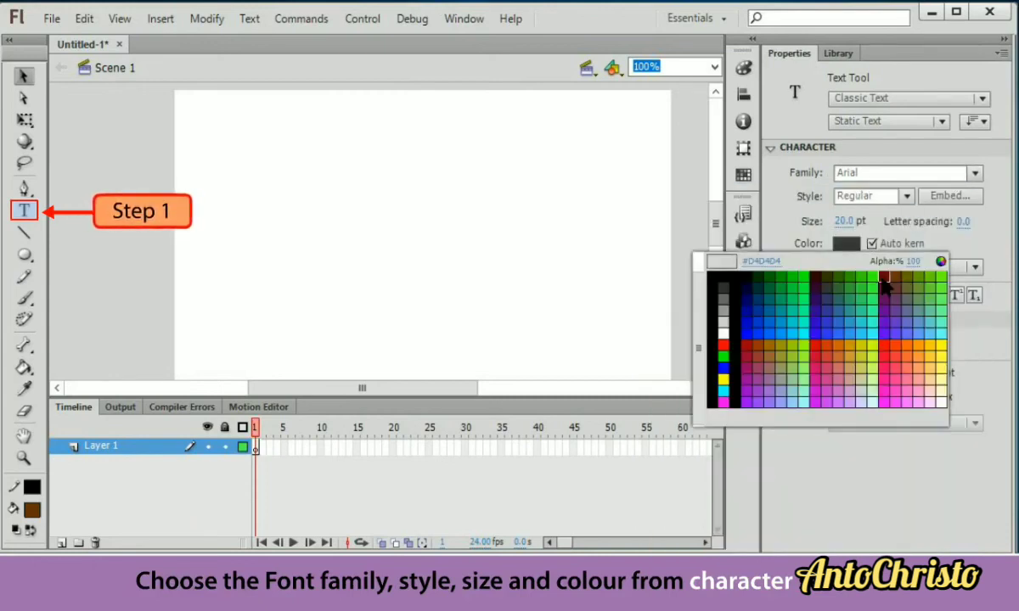
click(882, 281)
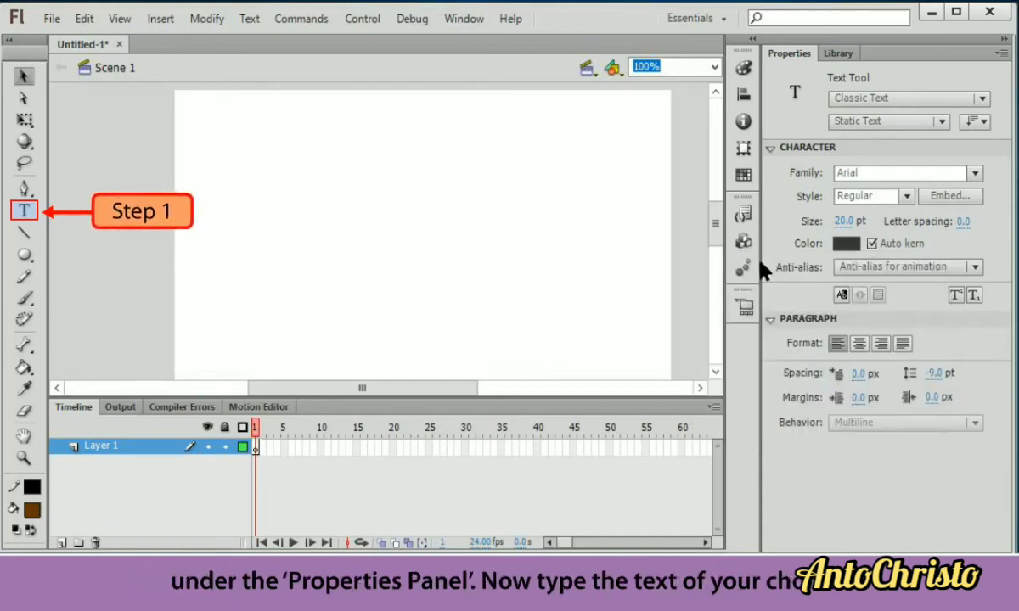
click(346, 204)
text(positivity)
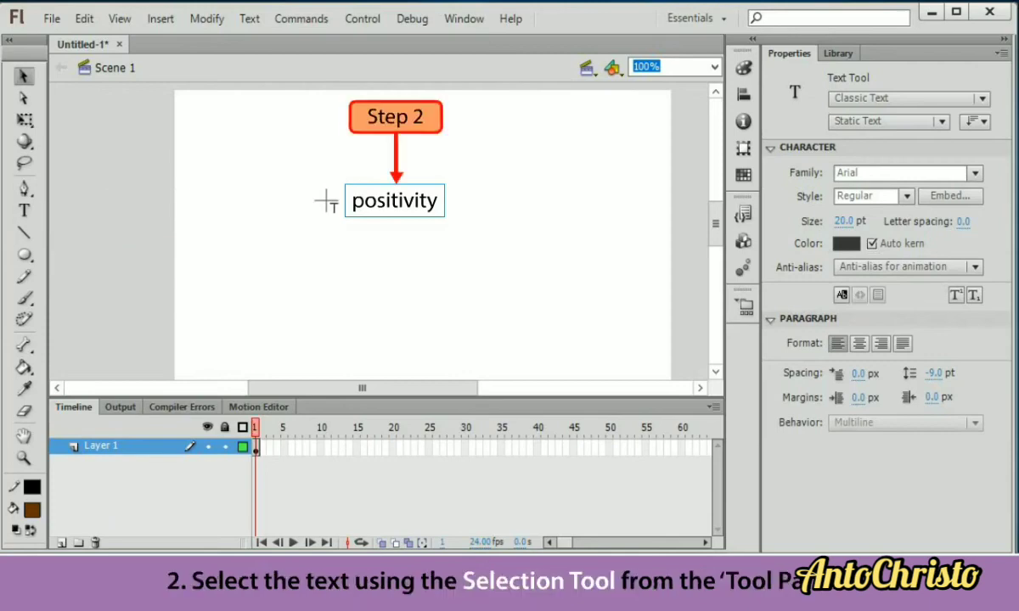
- Convert the "positivity" text into a symbol of type Graphic, keeping the name Symbol 1
click(30, 78)
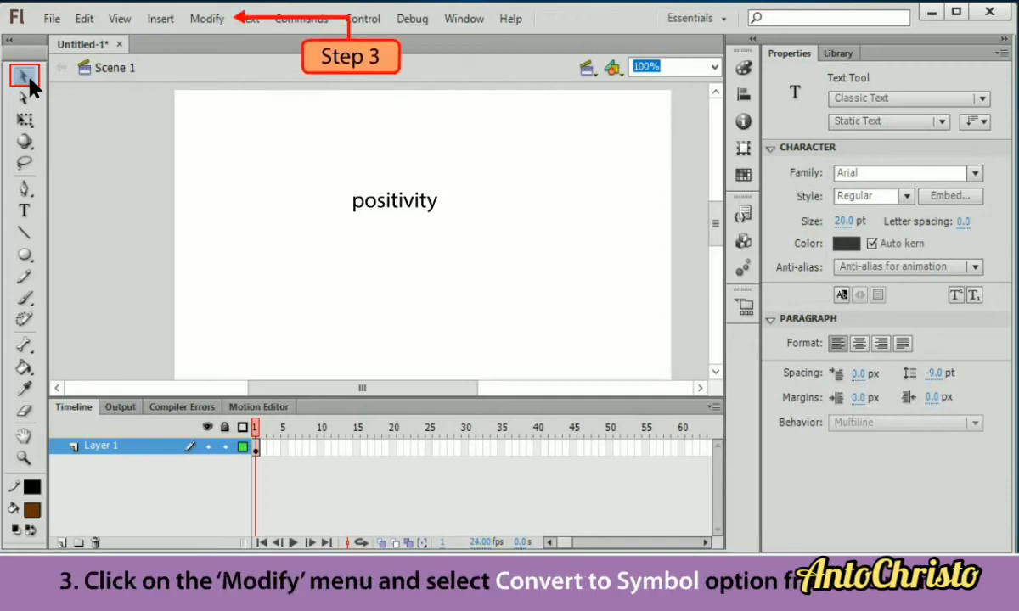
click(206, 19)
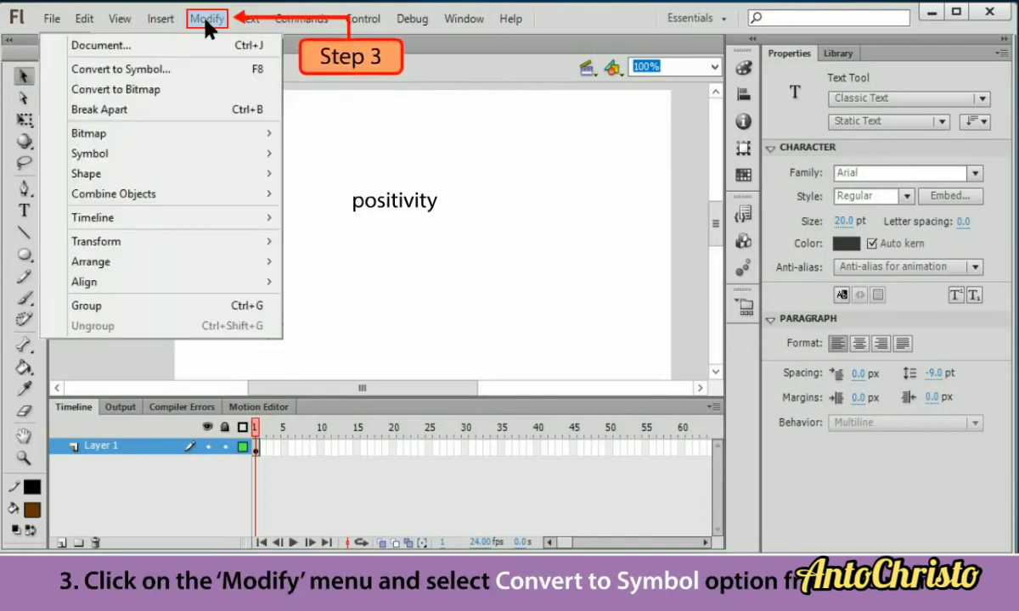
click(206, 70)
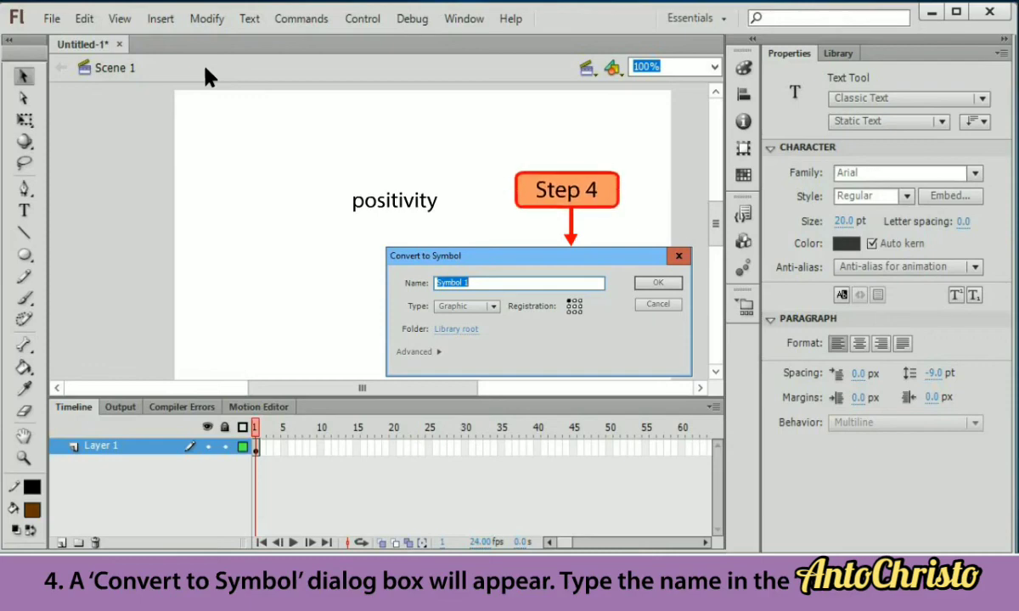
click(491, 307)
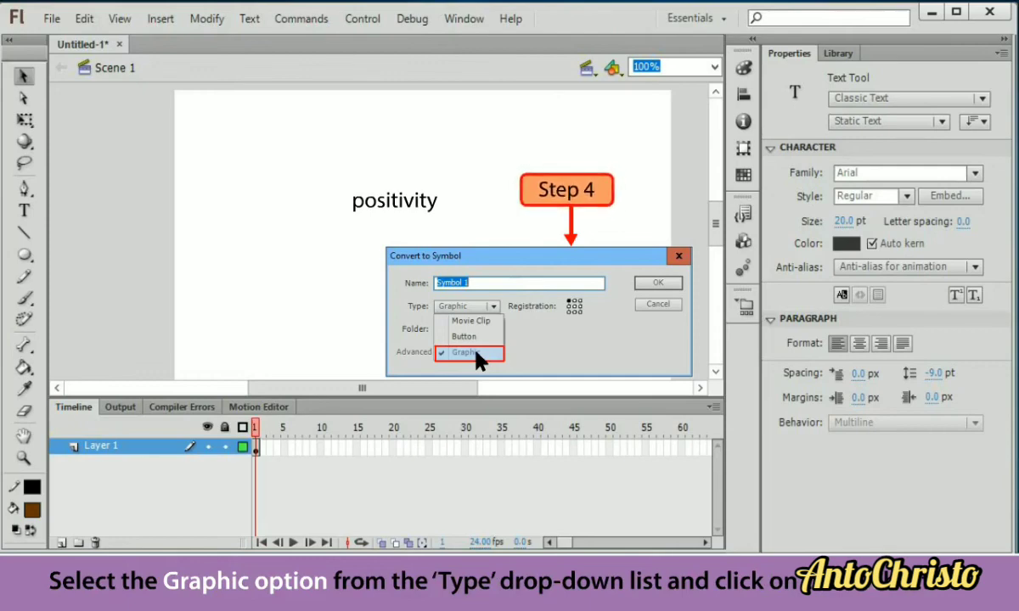
click(480, 357)
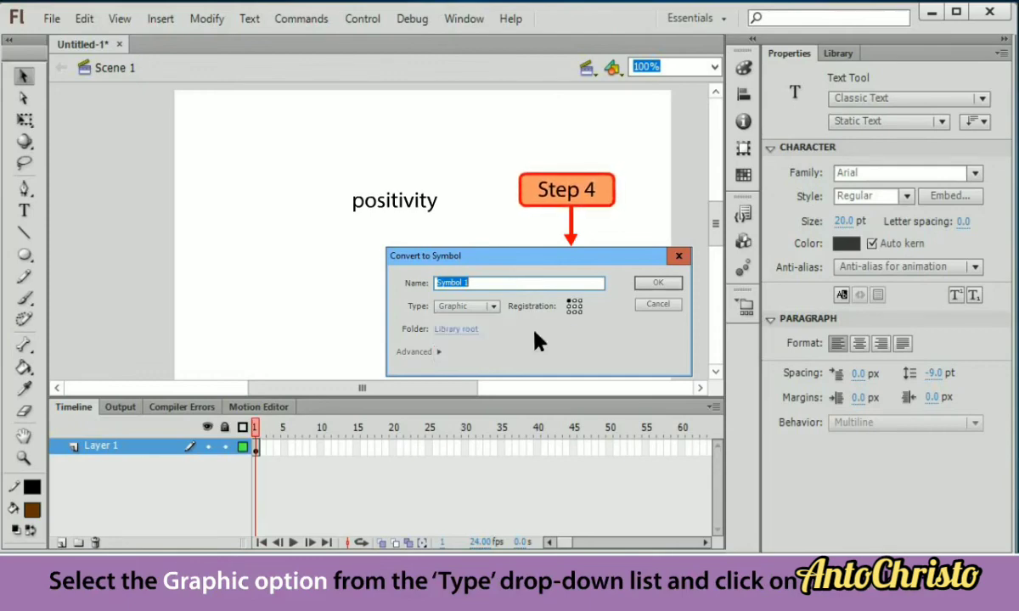
click(666, 288)
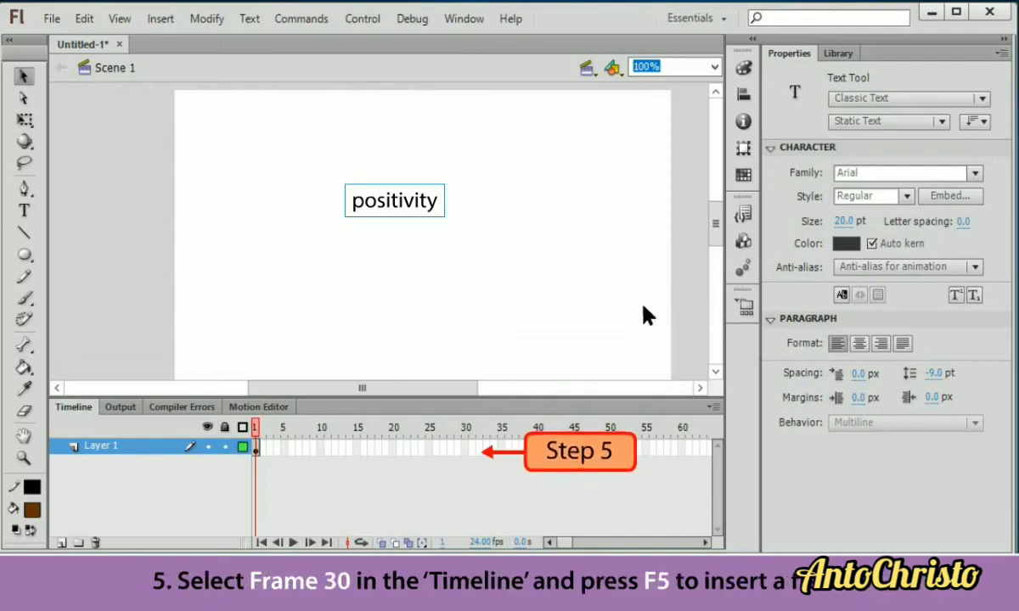
- Extend Layer 1 to frame 30 and insert keyframes at frames 10, 20 and 30
click(466, 447)
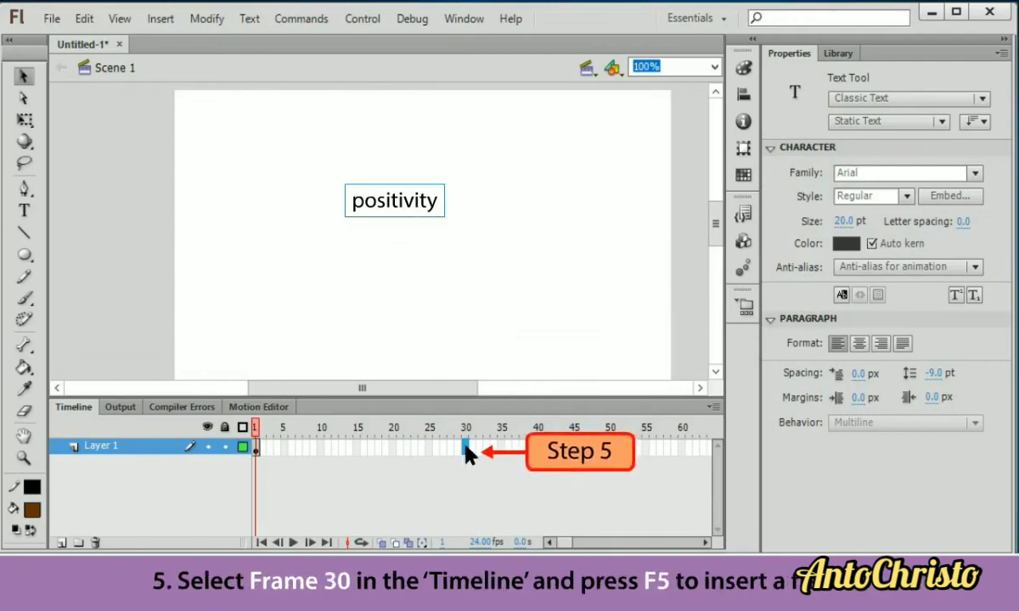
key(F5)
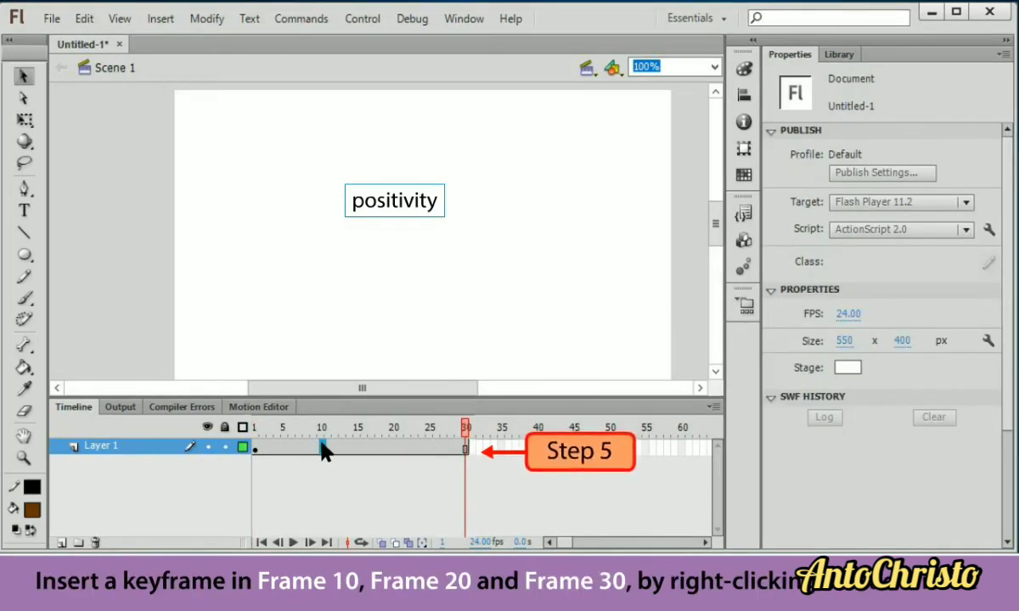
click(321, 449)
click(394, 449)
key(F6)
click(465, 450)
key(F6)
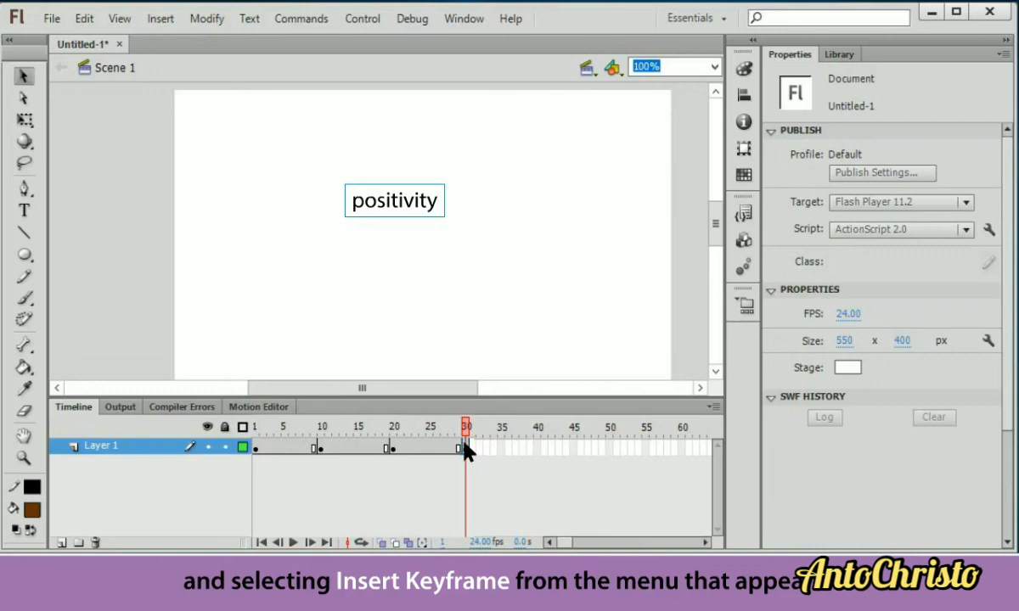
- Apply a 49% Tint to the "positivity" symbol, with RGB 255, 0, 0 at frame 1 and 0, 25, 0 at frame 10
click(254, 446)
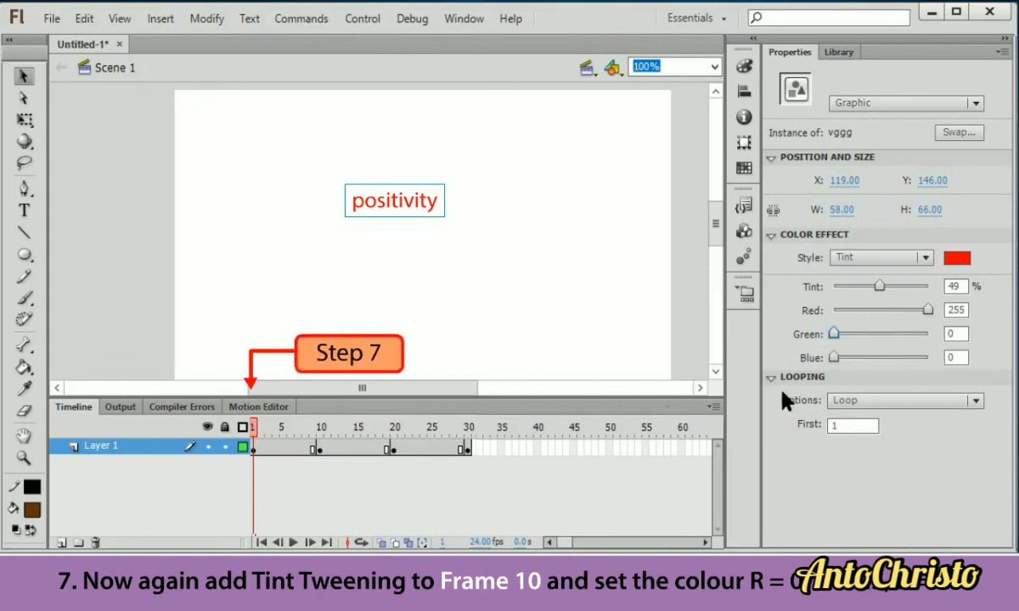
click(321, 452)
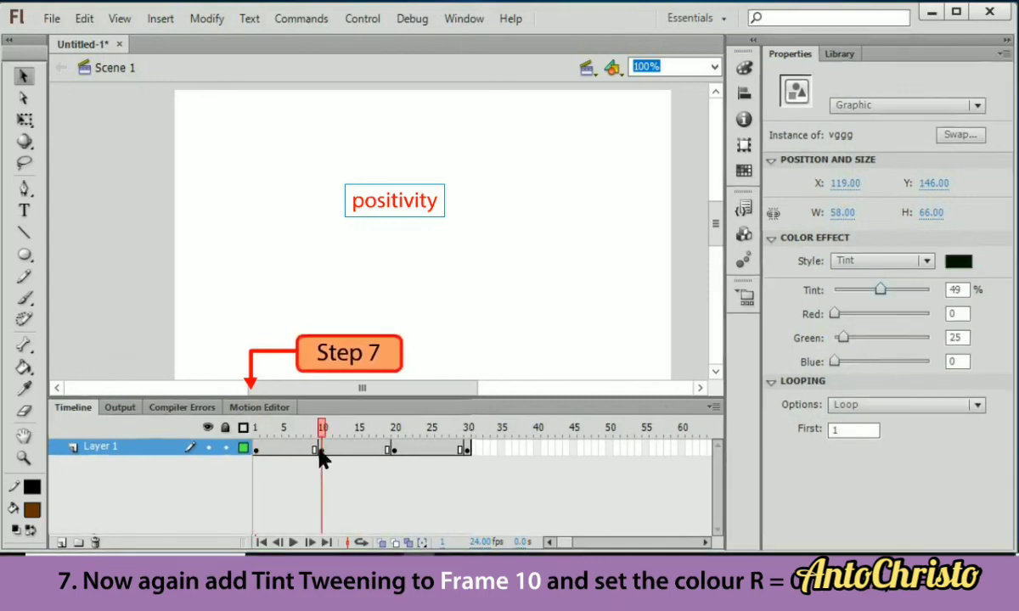
click(957, 340)
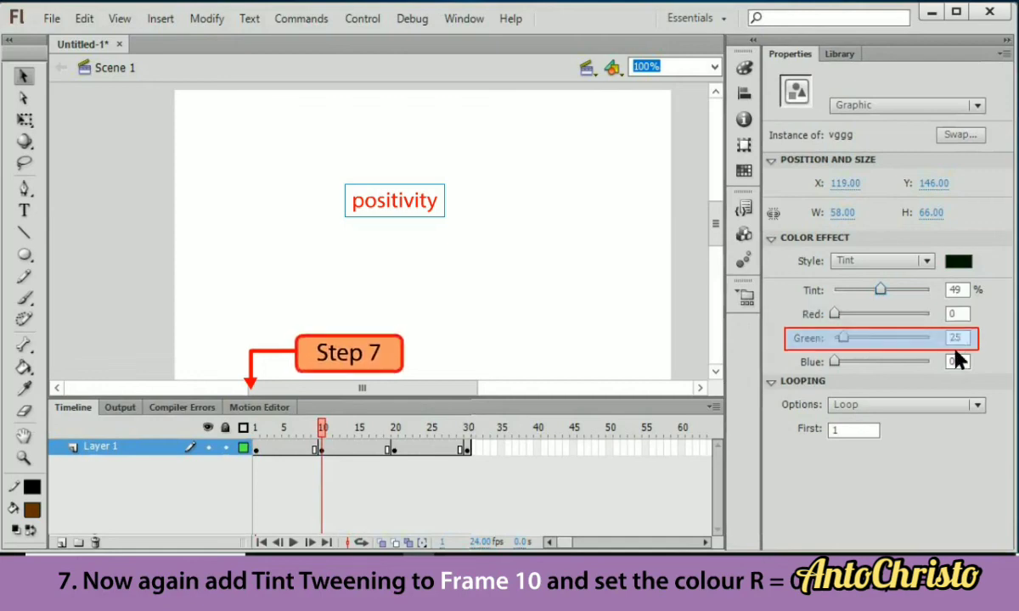
click(956, 362)
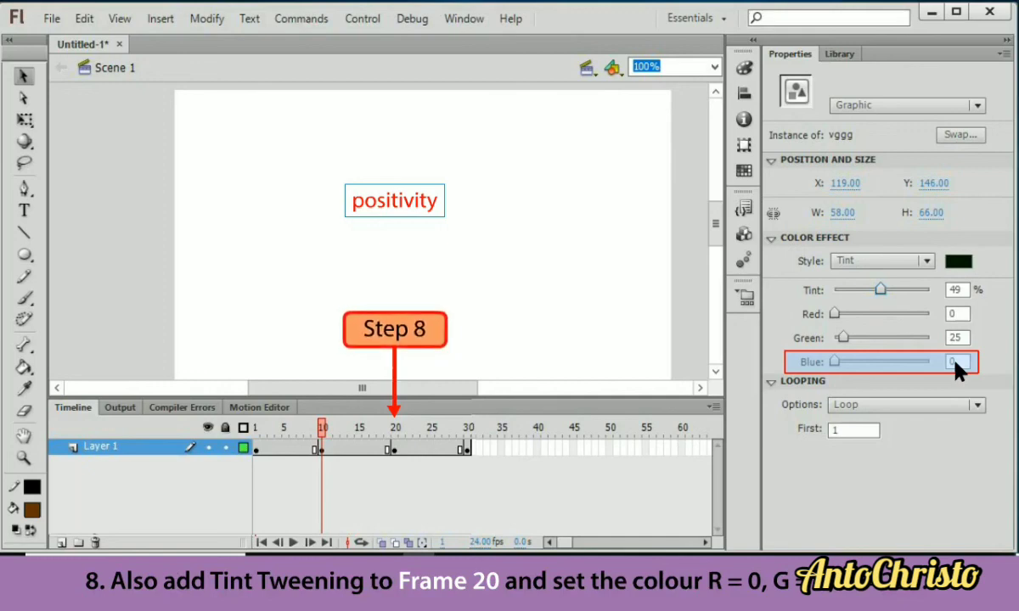
- Tint the "positivity" symbol at 49% with RGB 0, 0, 255 at frame 20 and 255, 0, 0 at frame 30
click(394, 450)
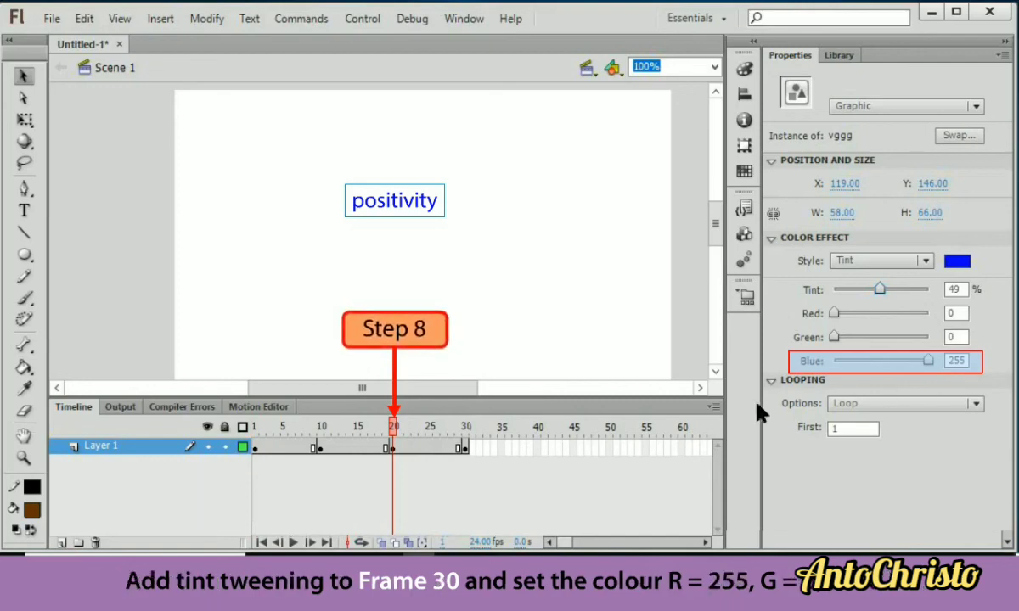
click(463, 449)
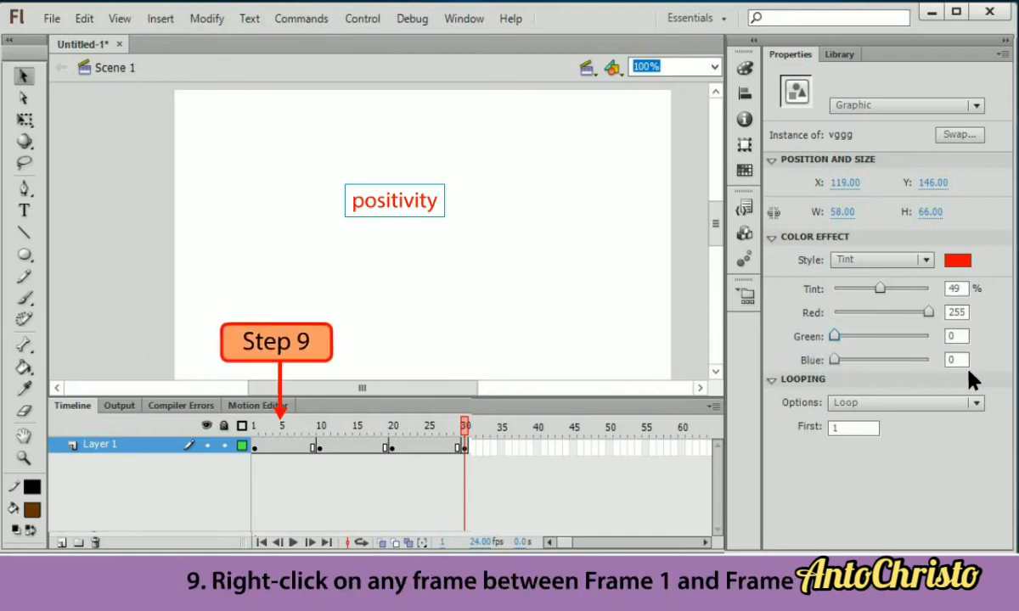
- Create motion tweens on Layer 1 between frames 1 and 10 and across the remaining spans up to frame 30
right_click(257, 456)
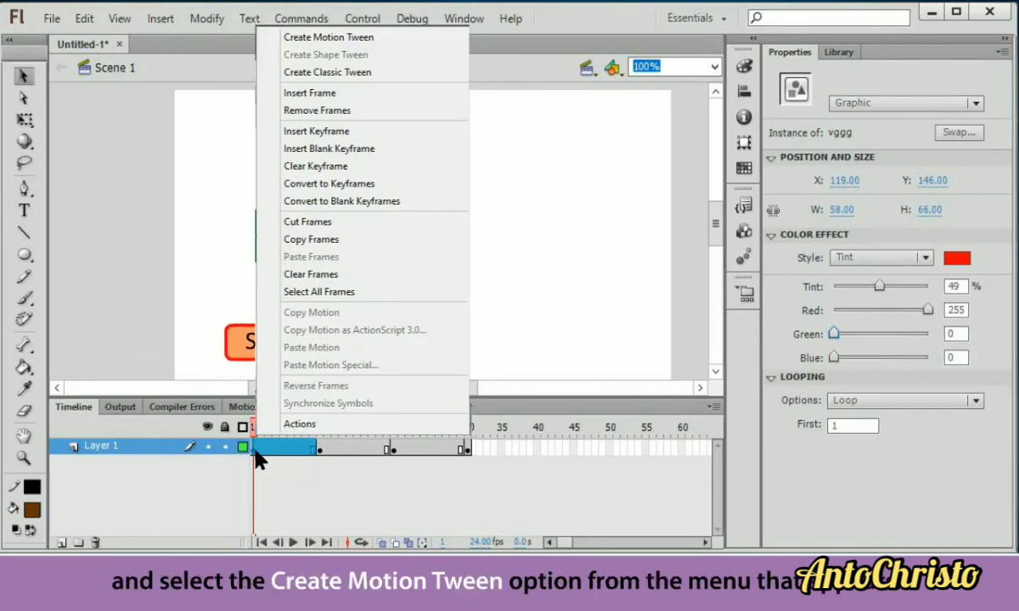
click(398, 37)
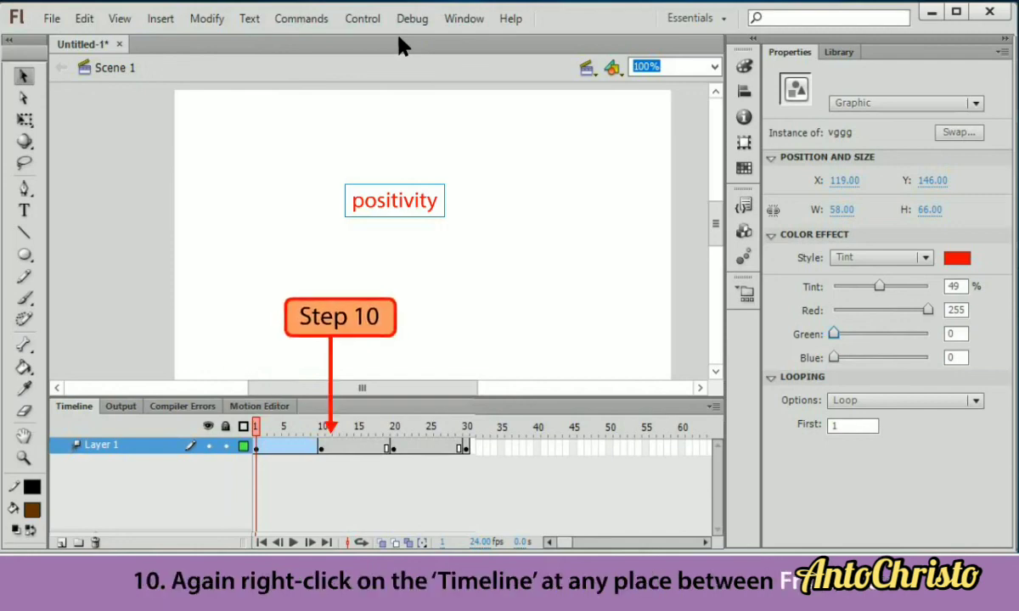
click(325, 459)
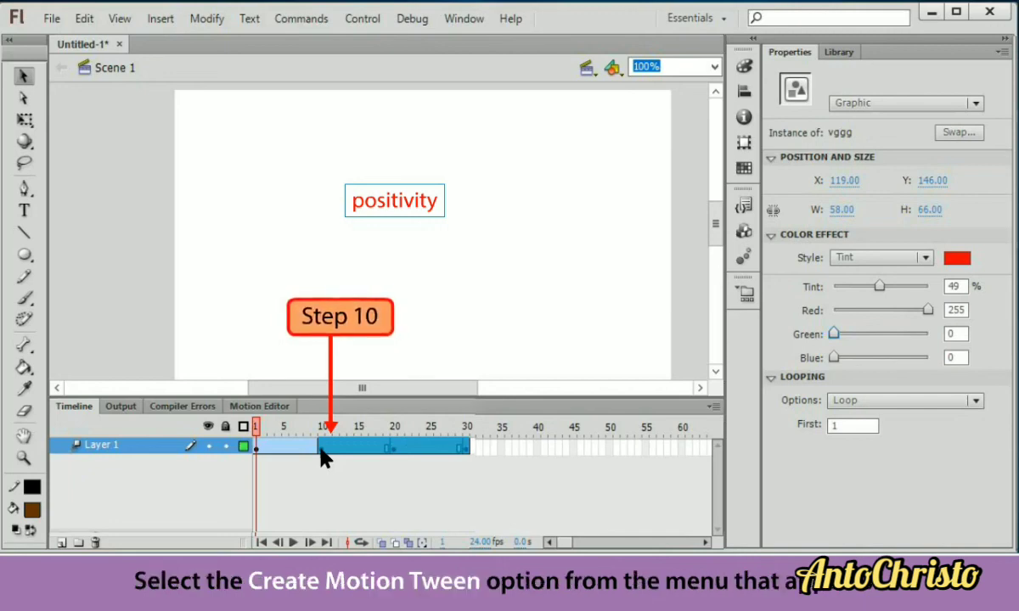
right_click(323, 459)
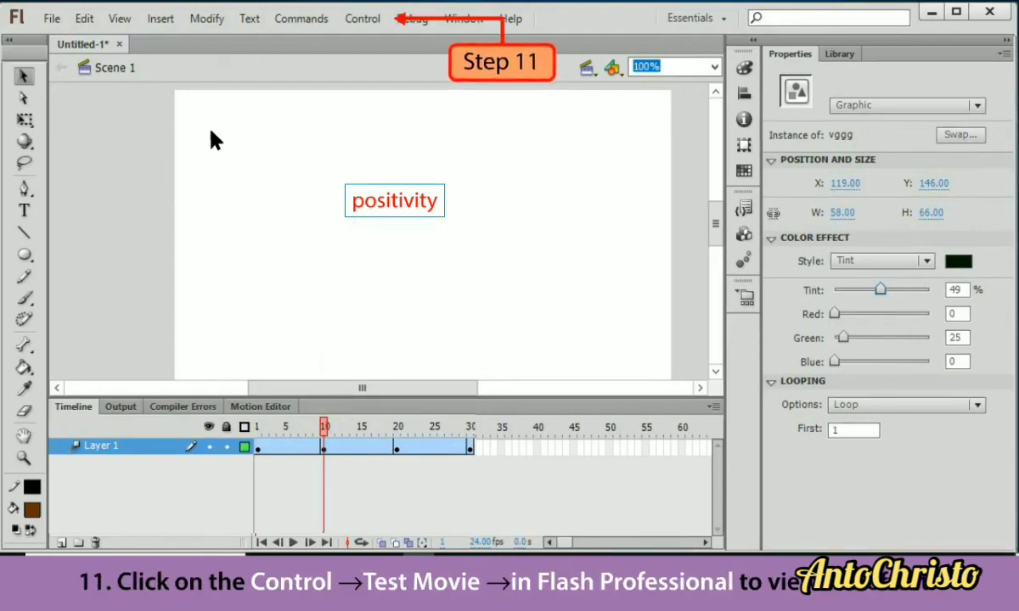
- Test the movie in Flash Professional to preview the text's colour animation
click(381, 21)
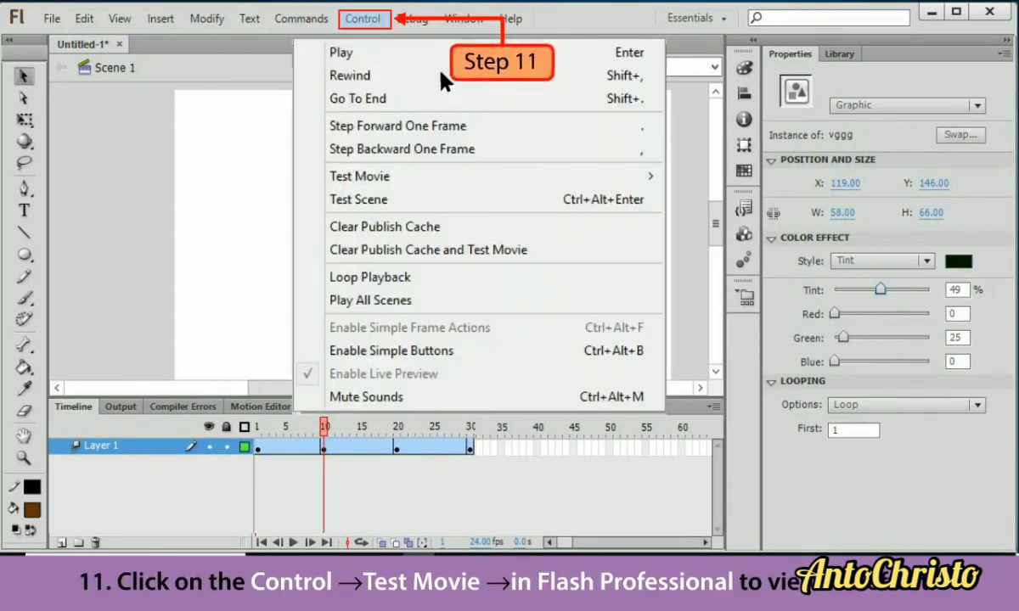
mouse_move(558, 185)
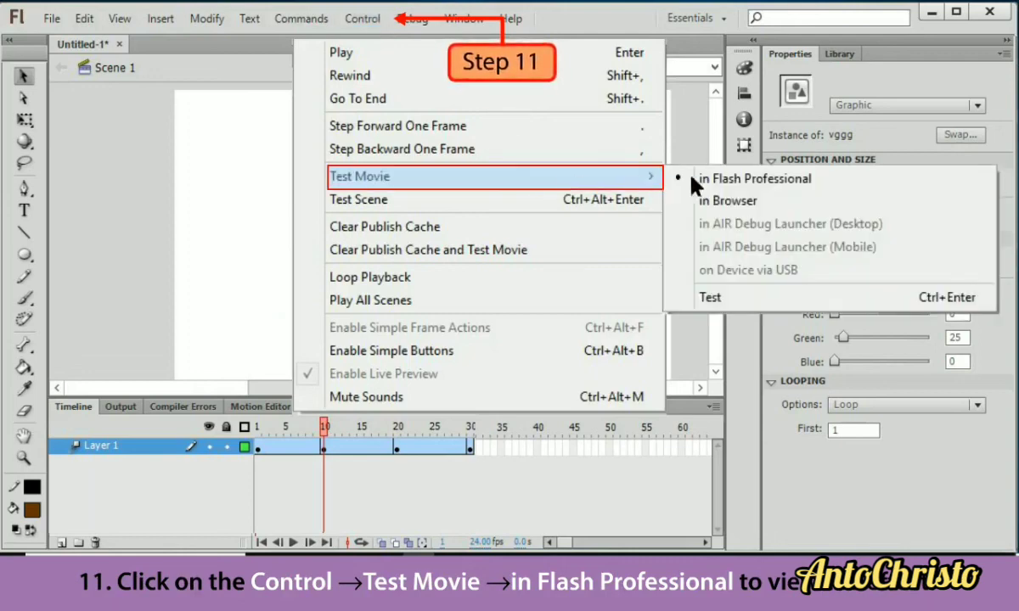
click(841, 180)
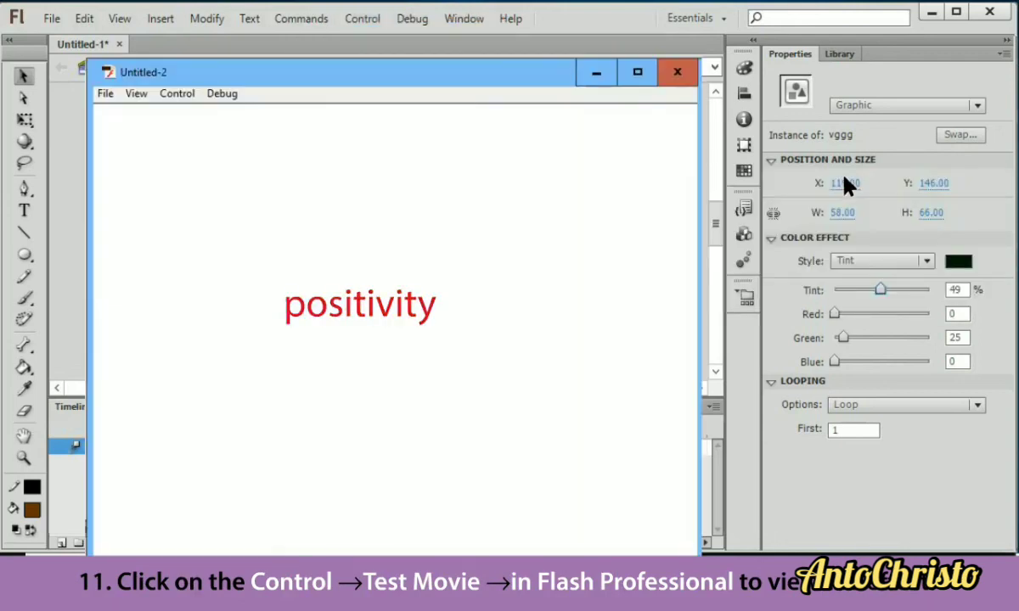